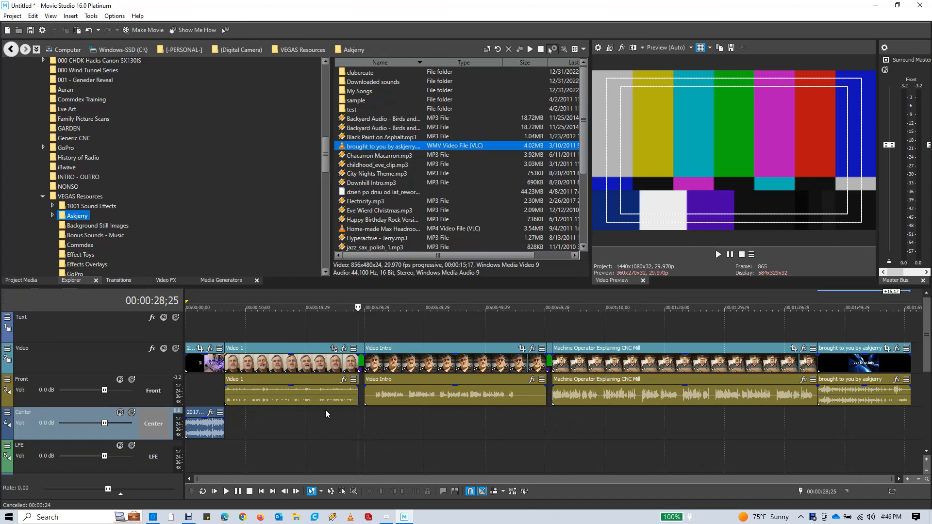
- Play part of the Video 1 clip on the timeline from 00:00:17;00 and pause
{"action": "left_click", "coordinate": [288, 426]}
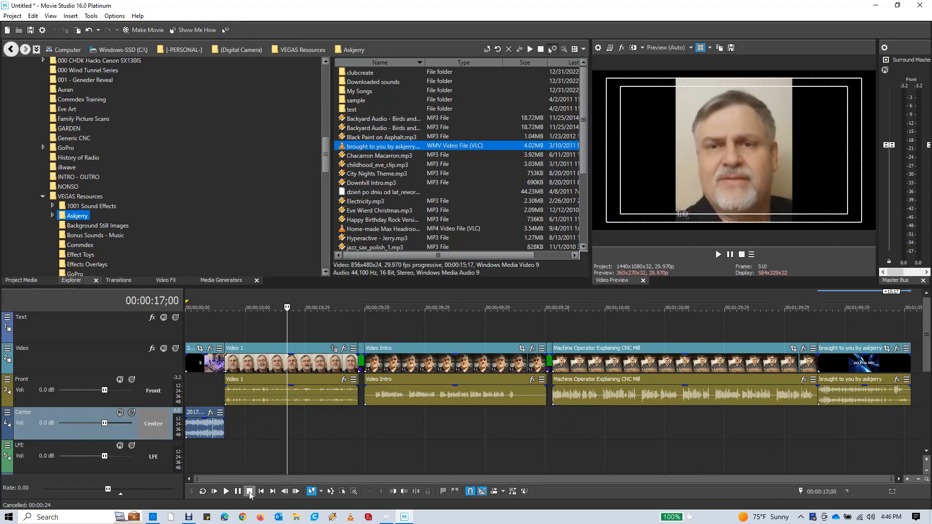
{"action": "left_click", "coordinate": [226, 491]}
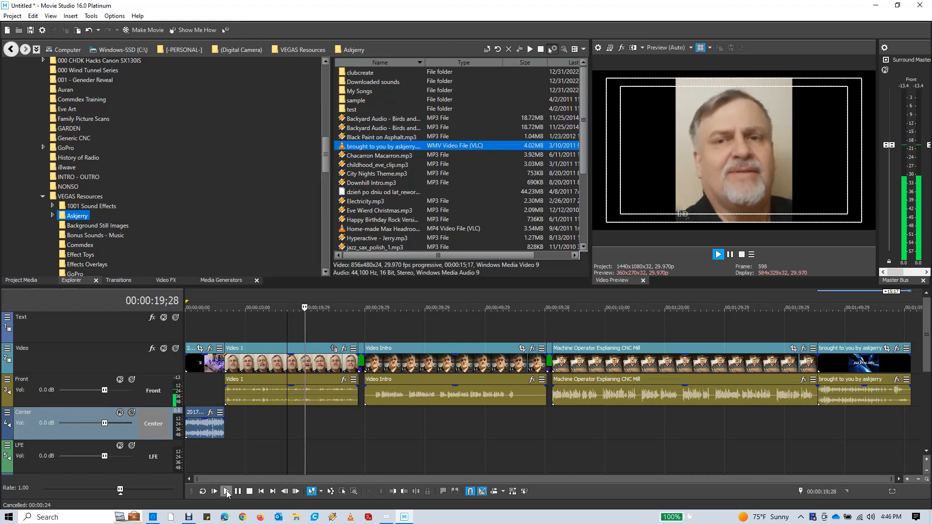
{"action": "left_click", "coordinate": [226, 494]}
{"action": "left_click", "coordinate": [239, 492]}
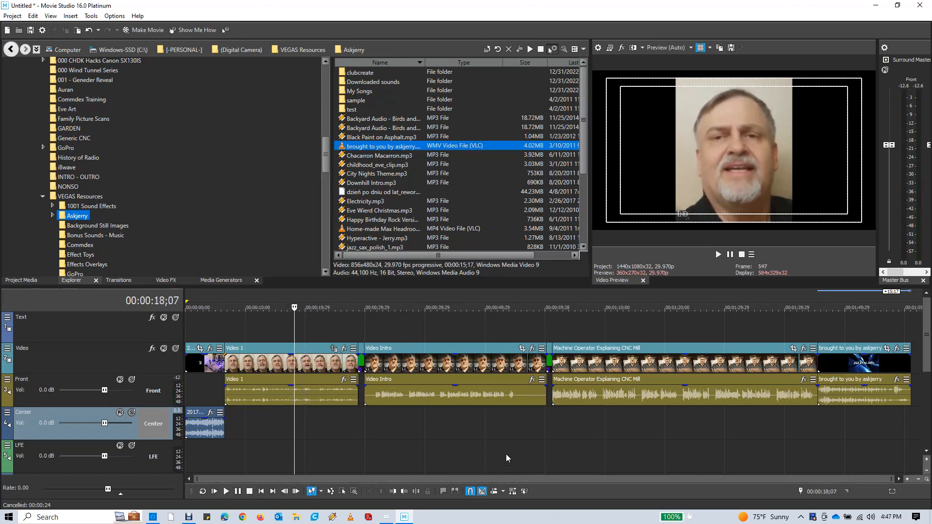
- Play part of the Video Intro clip on the timeline from 00:00:38;03 and pause
{"action": "left_click", "coordinate": [413, 426]}
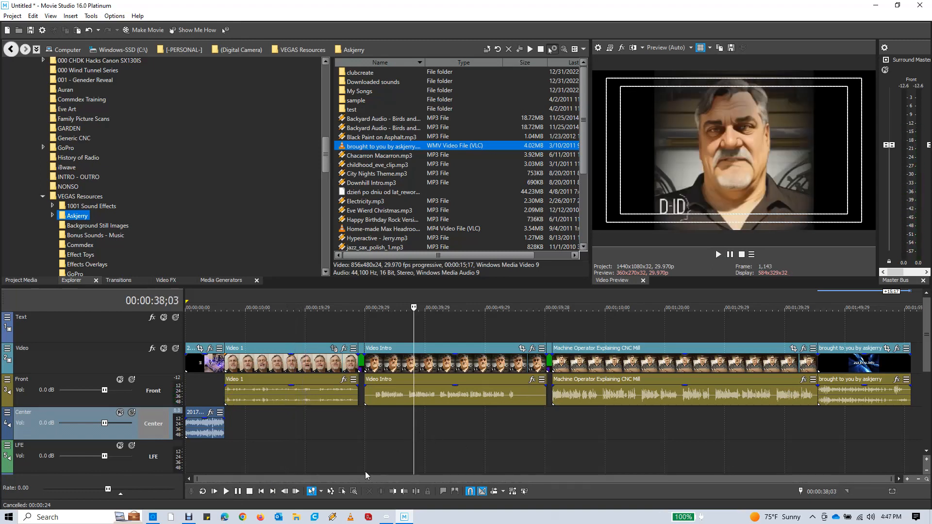
{"action": "left_click", "coordinate": [227, 492]}
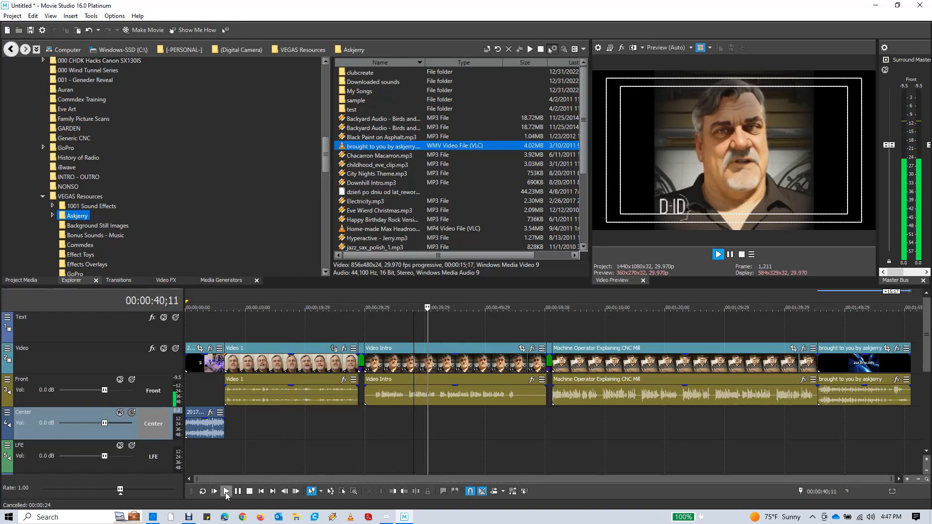
{"action": "left_click", "coordinate": [226, 492]}
{"action": "left_click", "coordinate": [237, 491]}
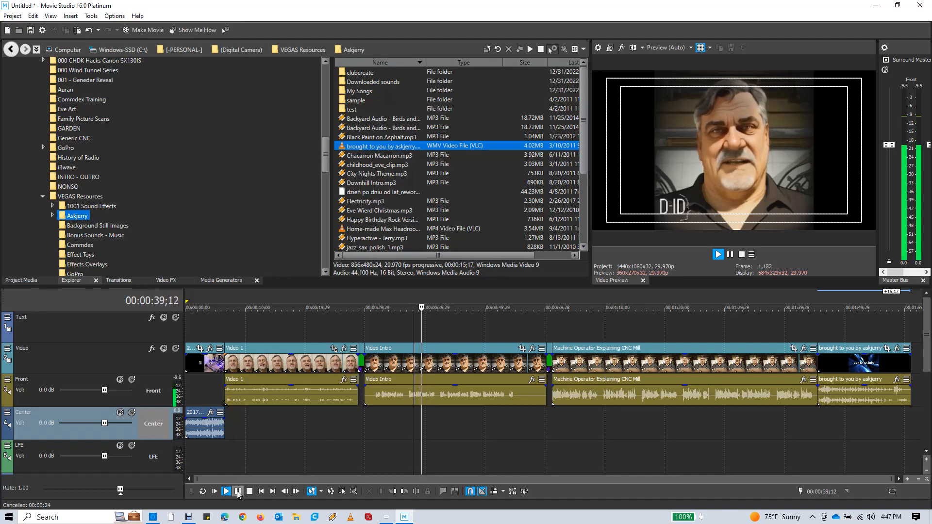
- Play part of the Machine Operator Explaining CNC Mill clip from 00:01:06;17 and pause
{"action": "left_click", "coordinate": [585, 425]}
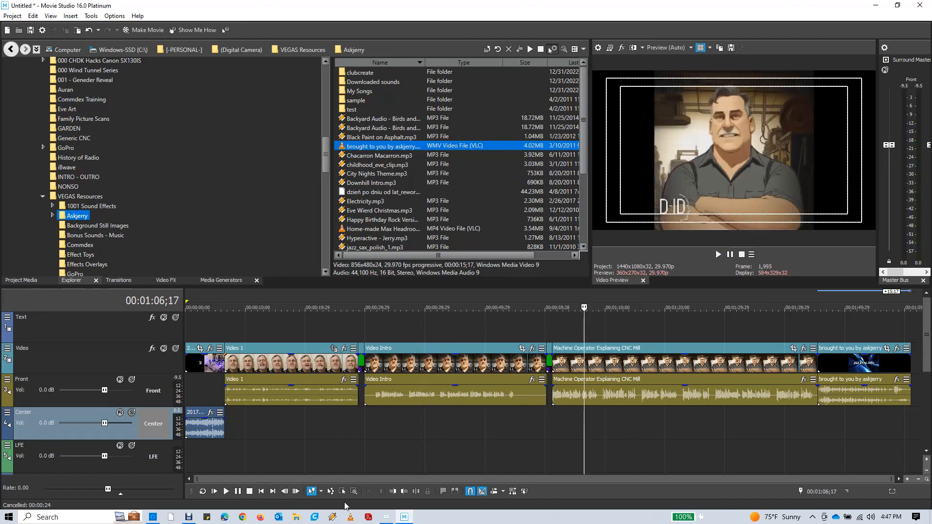
{"action": "left_click", "coordinate": [226, 492]}
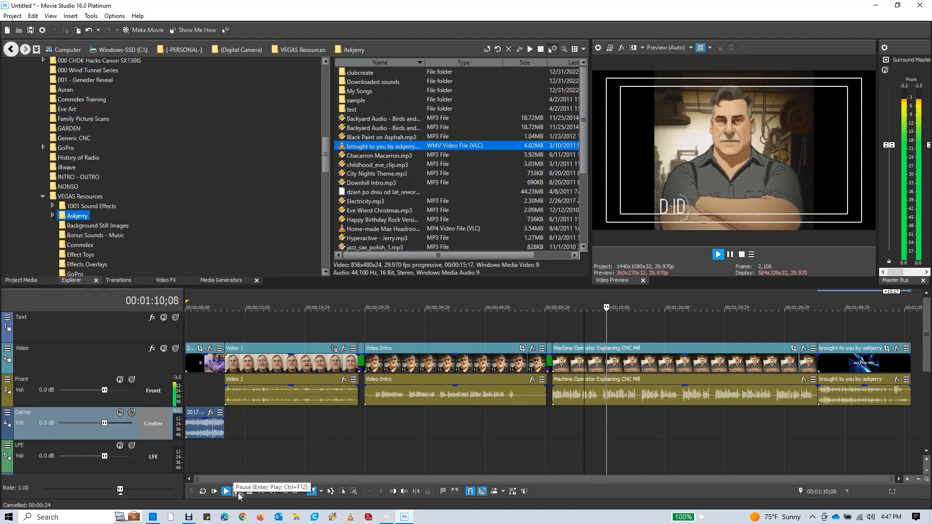
{"action": "left_click", "coordinate": [237, 491]}
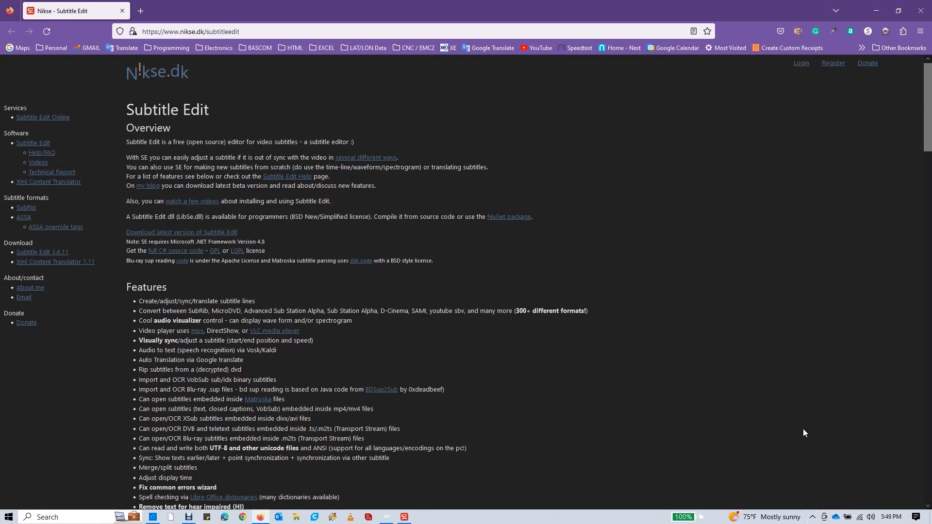
- Review the features, supported formats and program screenshots on the Subtitle Edit web page in Firefox, and close the page
{"action": "scroll", "coordinate": [768, 352], "scroll_direction": "down", "scroll_amount": 7}
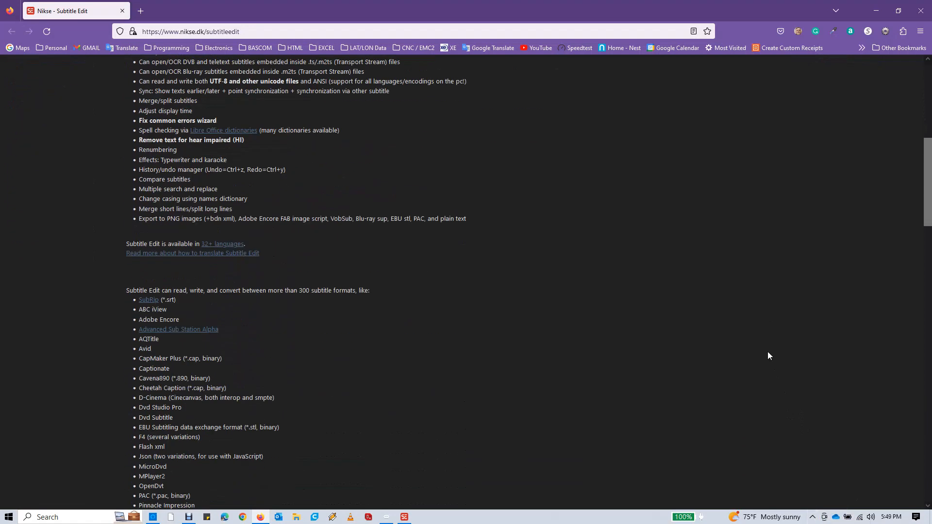
{"action": "scroll", "coordinate": [768, 356], "scroll_direction": "down", "scroll_amount": 20}
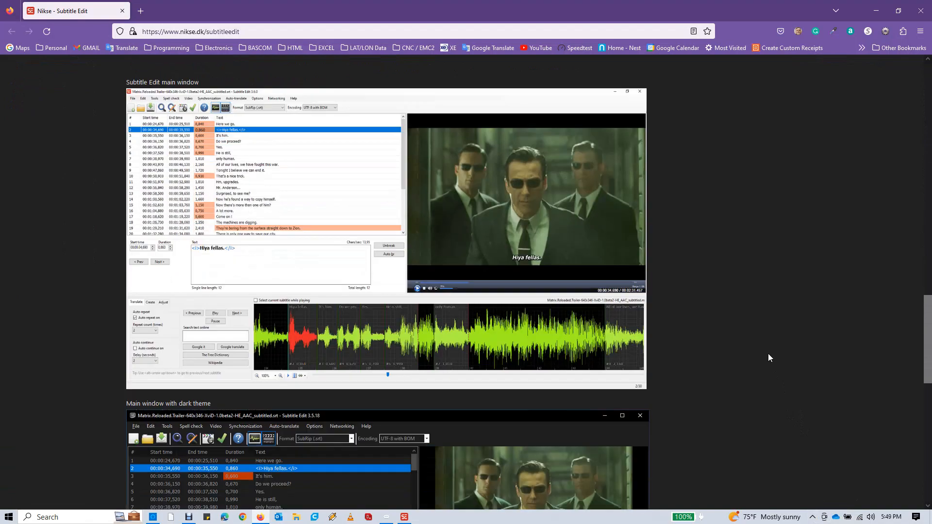
{"action": "scroll", "coordinate": [768, 358], "scroll_direction": "up", "scroll_amount": 20}
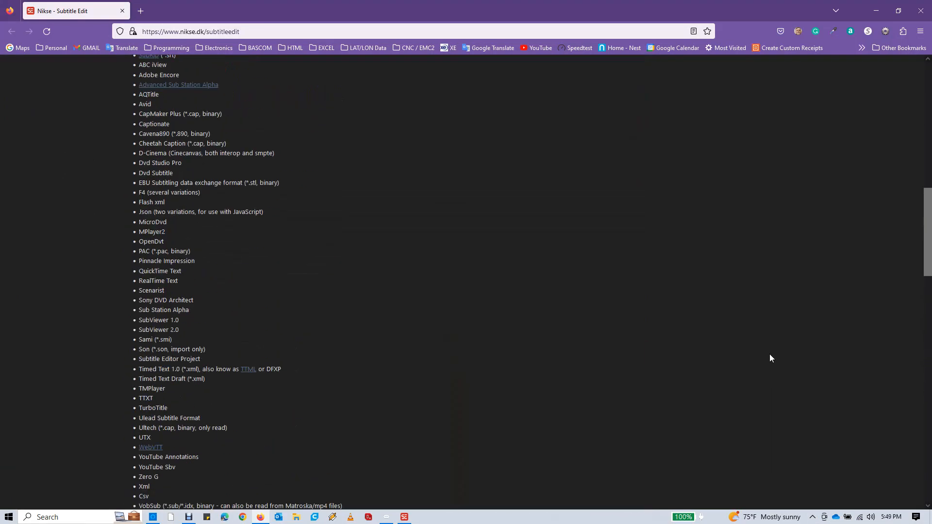
{"action": "scroll", "coordinate": [770, 358], "scroll_direction": "up", "scroll_amount": 4}
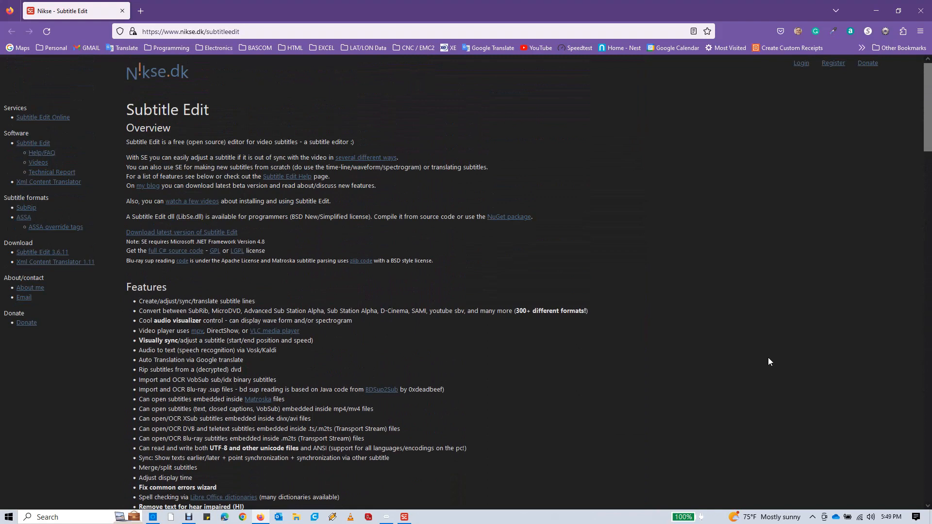
{"action": "left_click", "coordinate": [122, 11]}
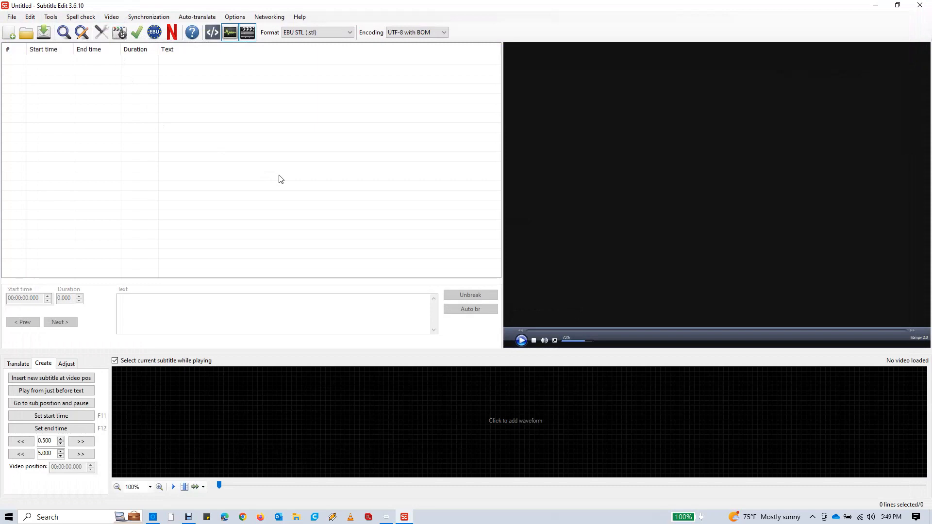
- In Subtitle Edit, open the video The Caption Video Resource.mp4 from The Caption Video folder inside 000 - AI Tests
{"action": "left_click", "coordinate": [112, 18]}
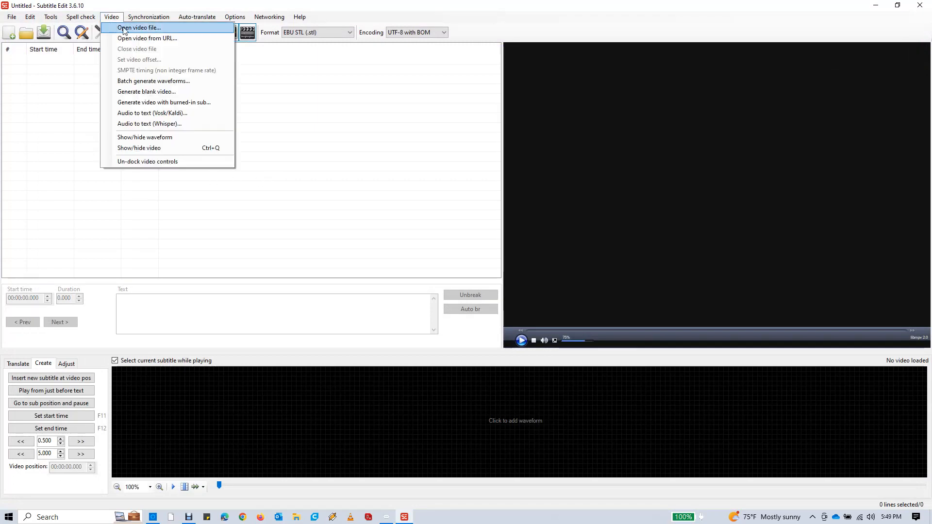
{"action": "left_click", "coordinate": [124, 29]}
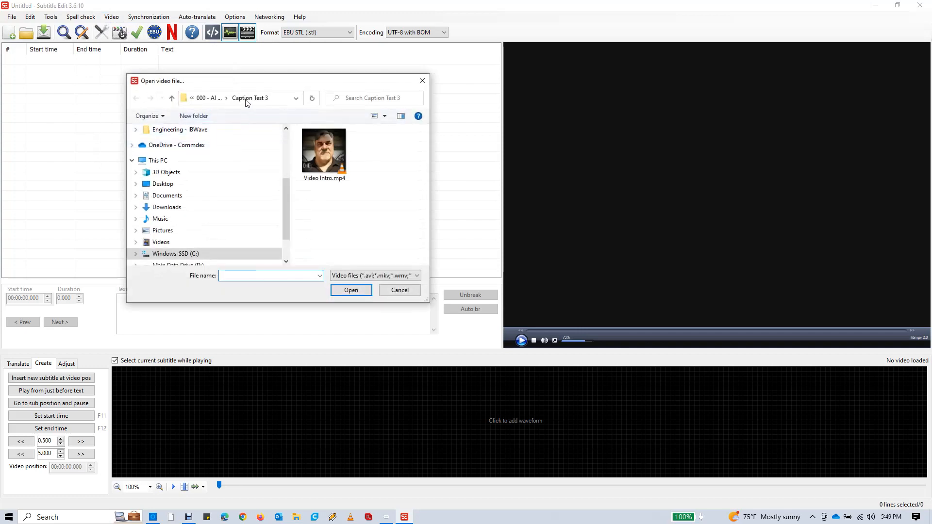
{"action": "left_click", "coordinate": [216, 98]}
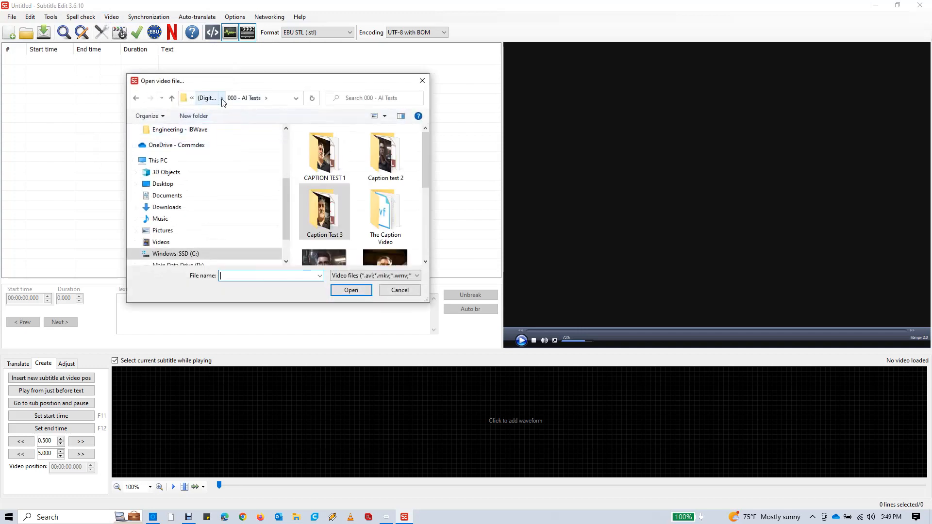
{"action": "double_click", "coordinate": [374, 205]}
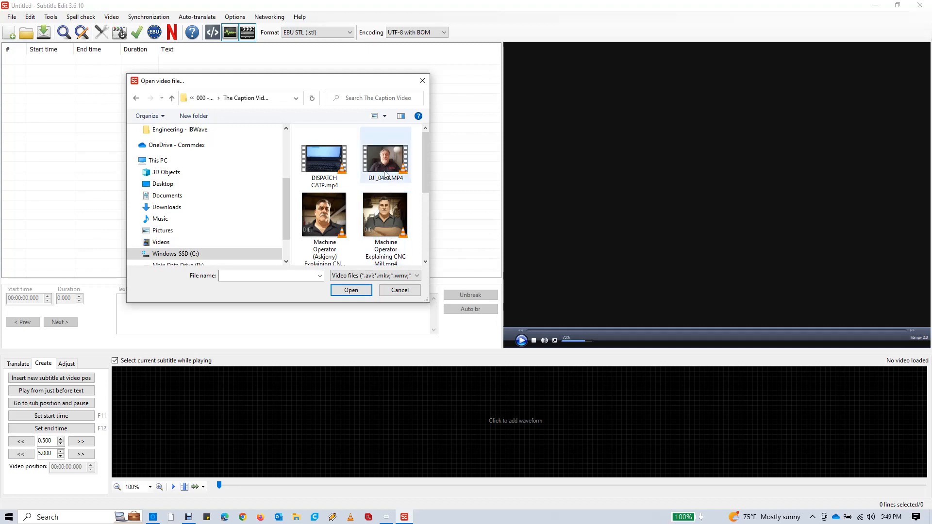
{"action": "scroll", "coordinate": [385, 174], "scroll_direction": "down", "scroll_amount": 3}
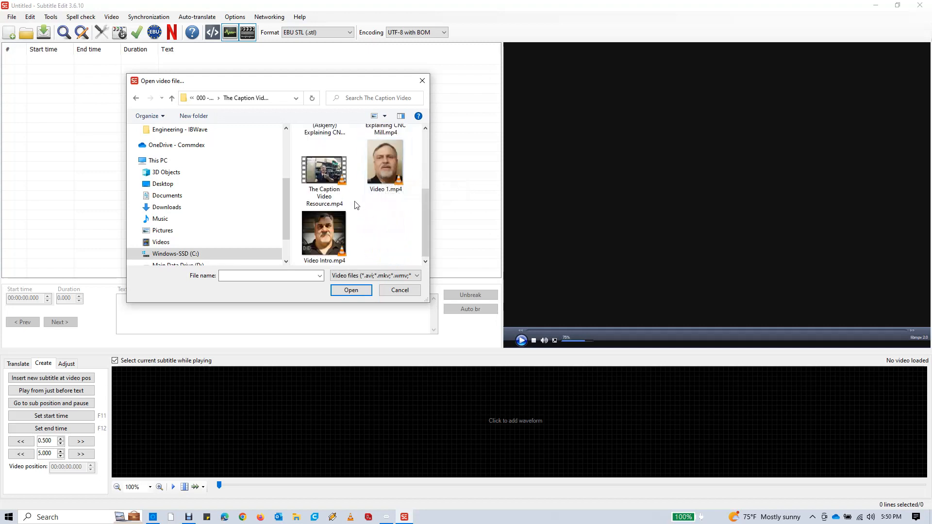
{"action": "left_click", "coordinate": [327, 176]}
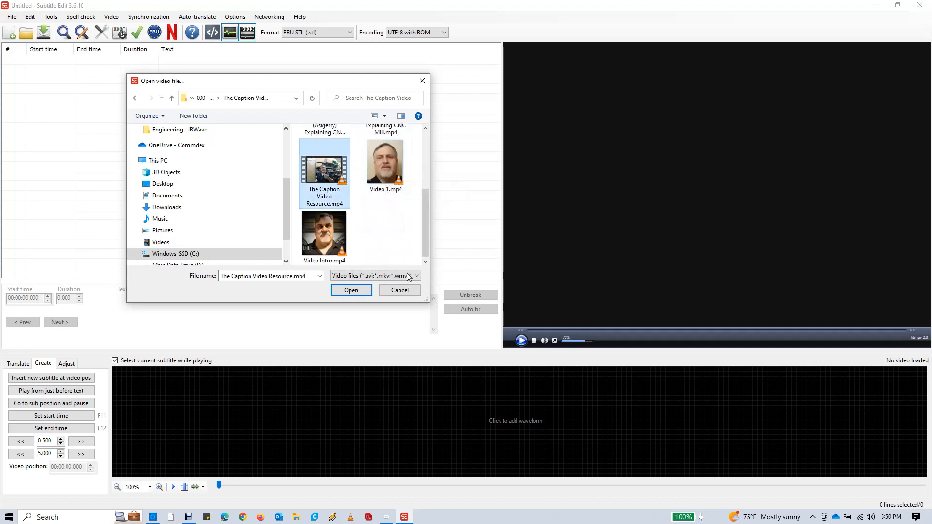
{"action": "left_click", "coordinate": [351, 290]}
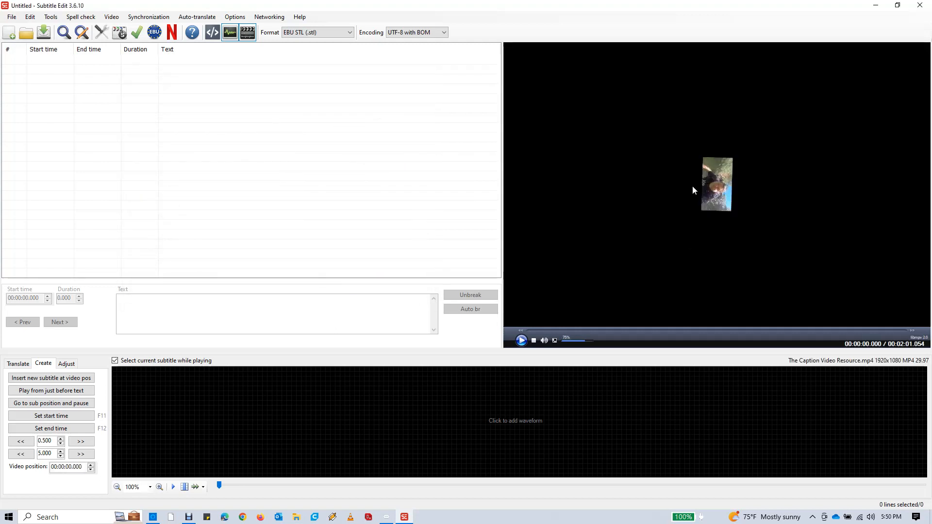
- Add the audio waveform for the loaded video and play about the first ten seconds of it
{"action": "left_click", "coordinate": [512, 423]}
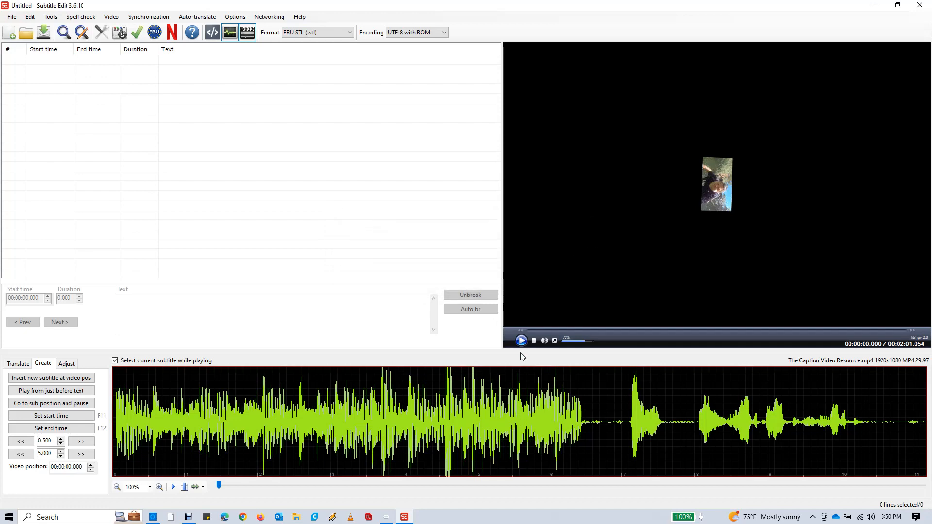
{"action": "left_click", "coordinate": [521, 341]}
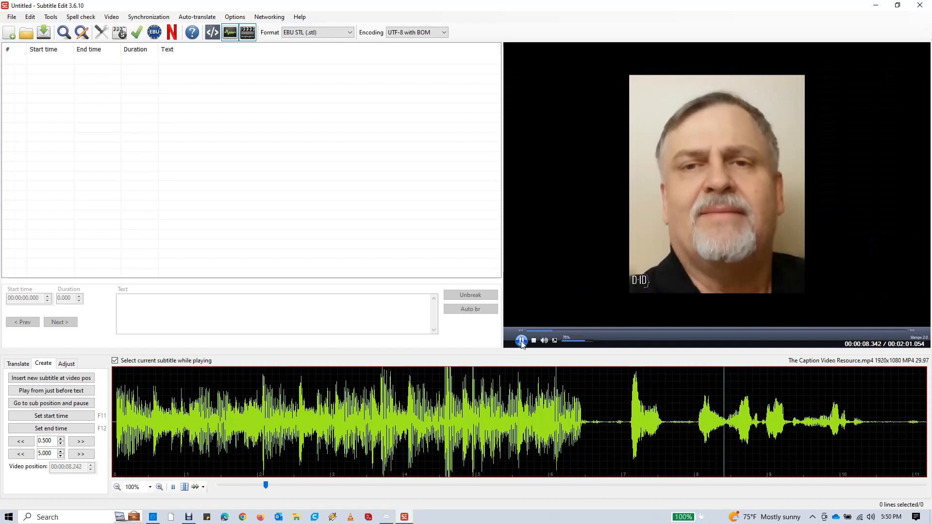
{"action": "left_click", "coordinate": [521, 340]}
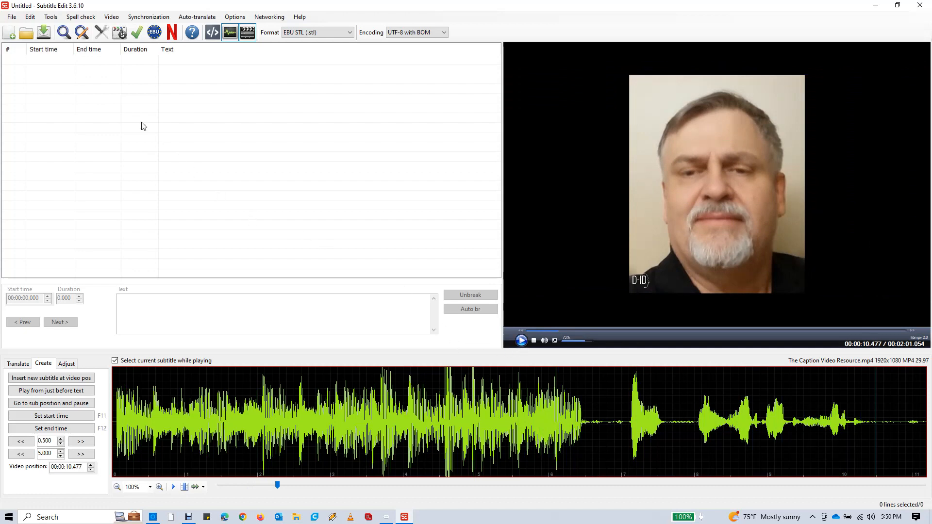
- Check Whisper's downloadable models without downloading any, and generate subtitles from the audio with Whisper in English using the base (148 MB) model
{"action": "left_click", "coordinate": [114, 18]}
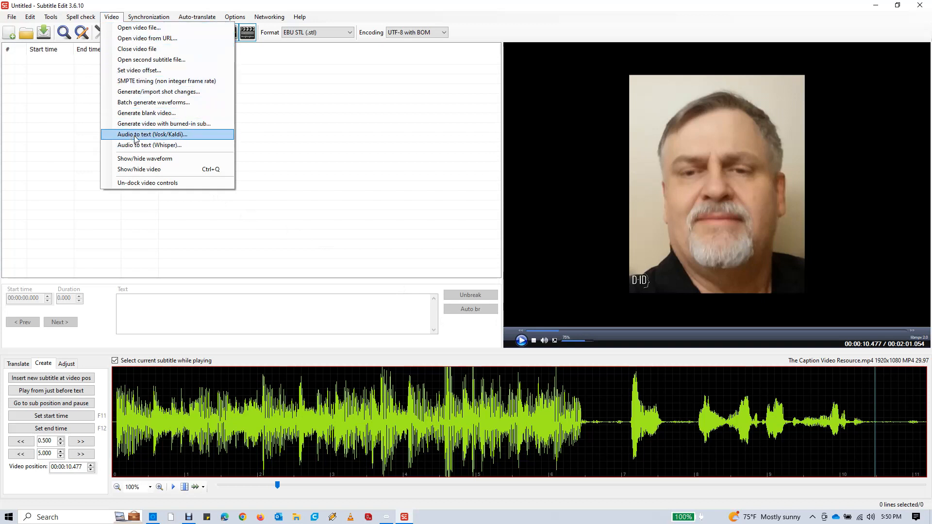
{"action": "left_click", "coordinate": [158, 145]}
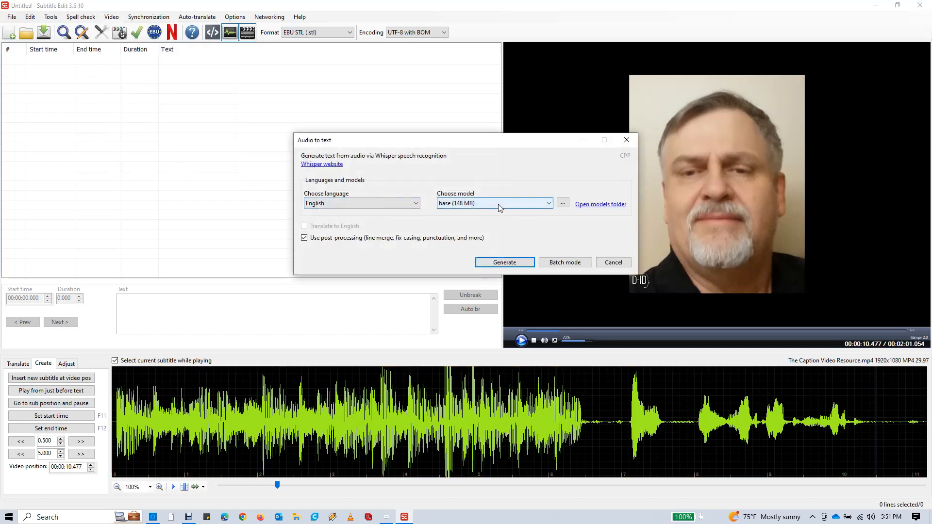
{"action": "left_click", "coordinate": [563, 204]}
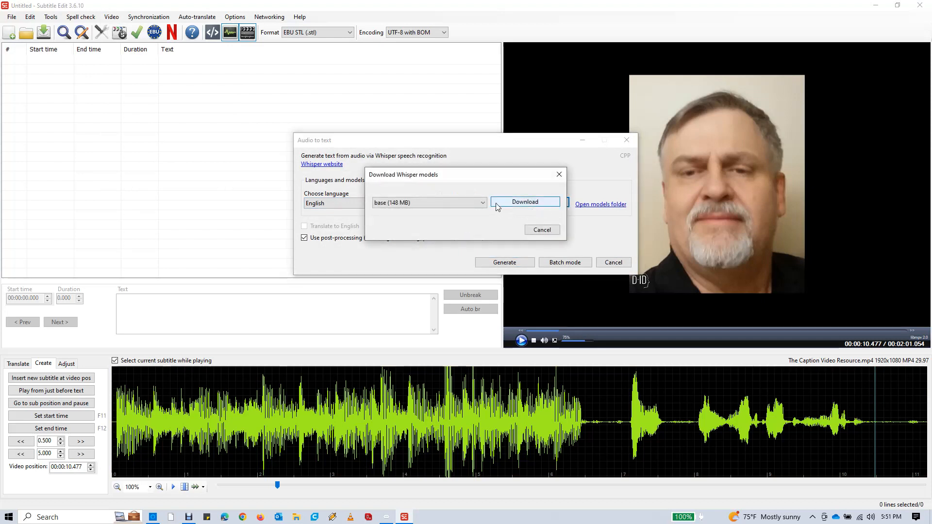
{"action": "left_click", "coordinate": [484, 204]}
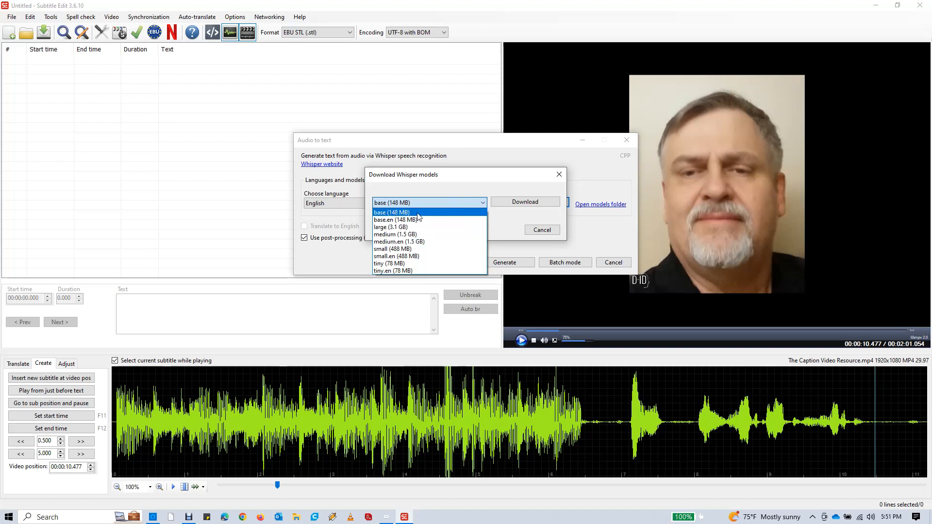
{"action": "left_click", "coordinate": [498, 220]}
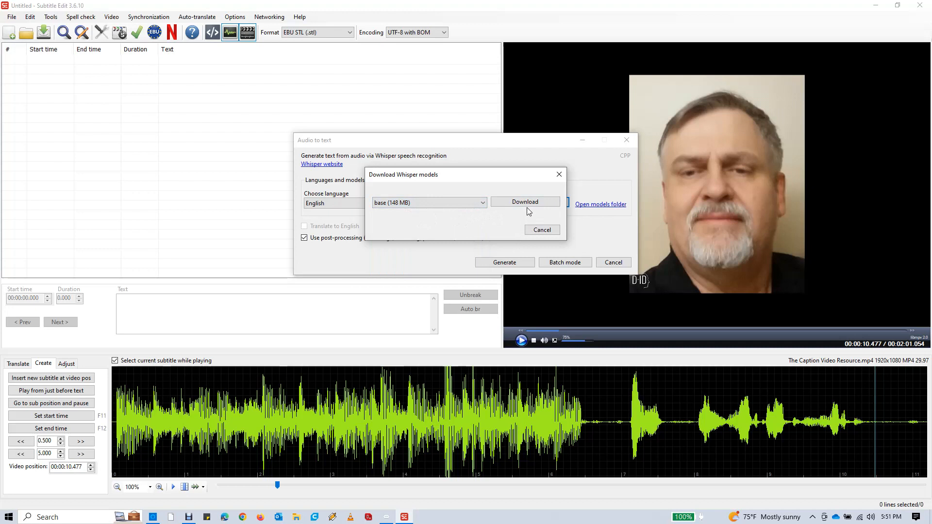
{"action": "left_click", "coordinate": [532, 232]}
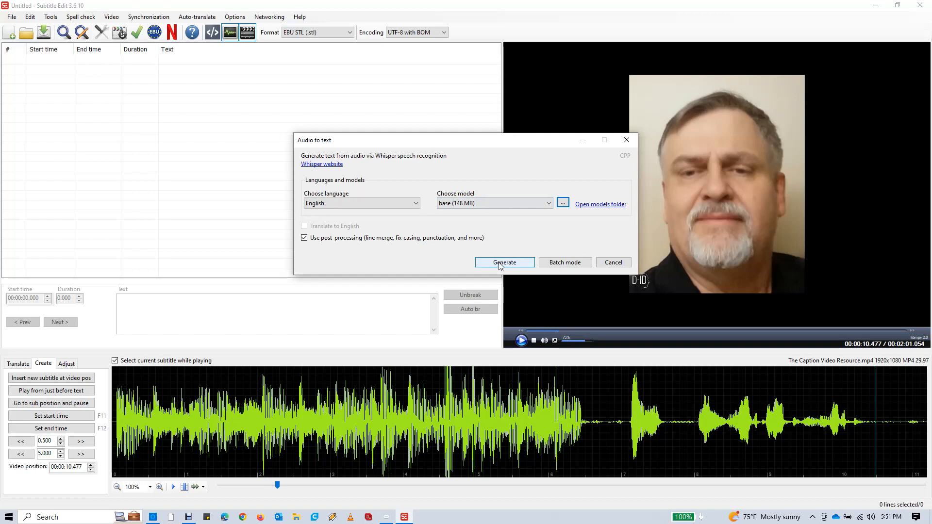
{"action": "left_click", "coordinate": [501, 263]}
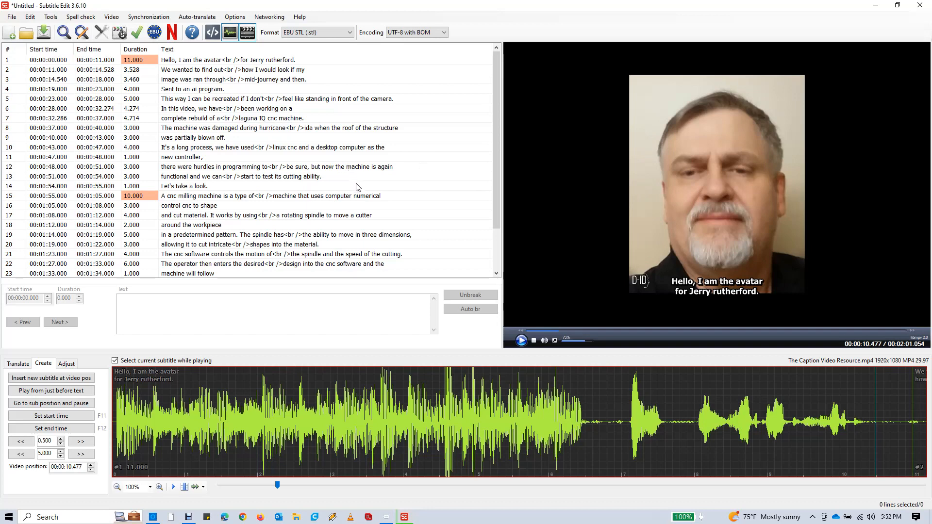
- Play the video with its generated subtitles and replay the uncaptioned gap between the third and fourth subtitles from about 17.6 seconds
{"action": "left_click", "coordinate": [521, 341]}
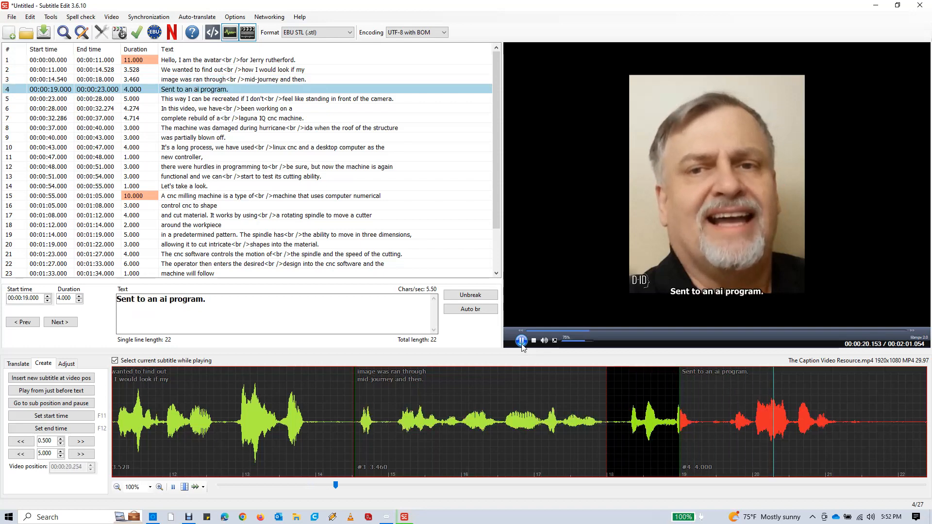
{"action": "left_click", "coordinate": [521, 341]}
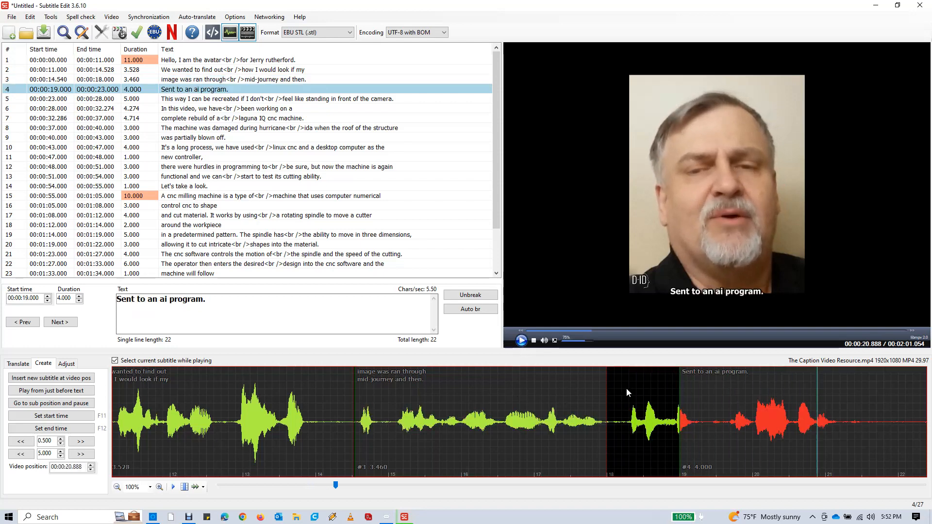
{"action": "left_click", "coordinate": [577, 383]}
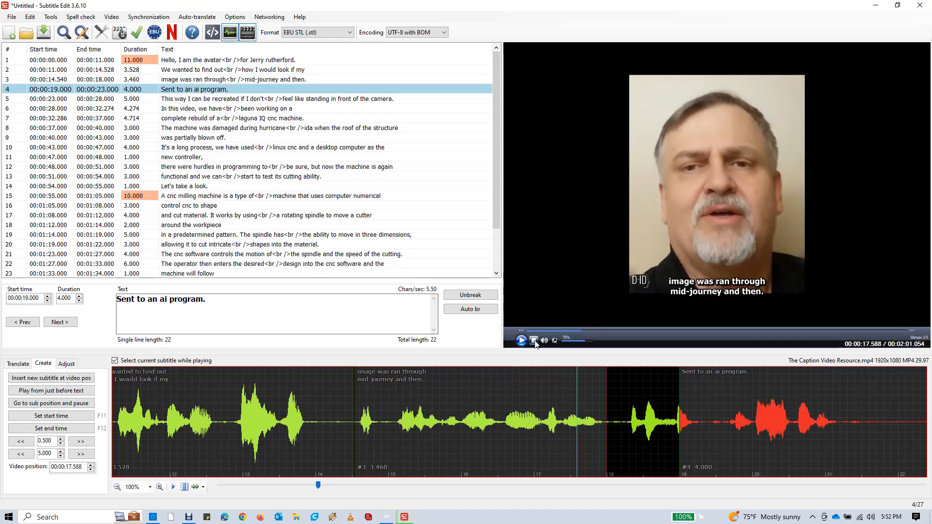
{"action": "left_click", "coordinate": [520, 341]}
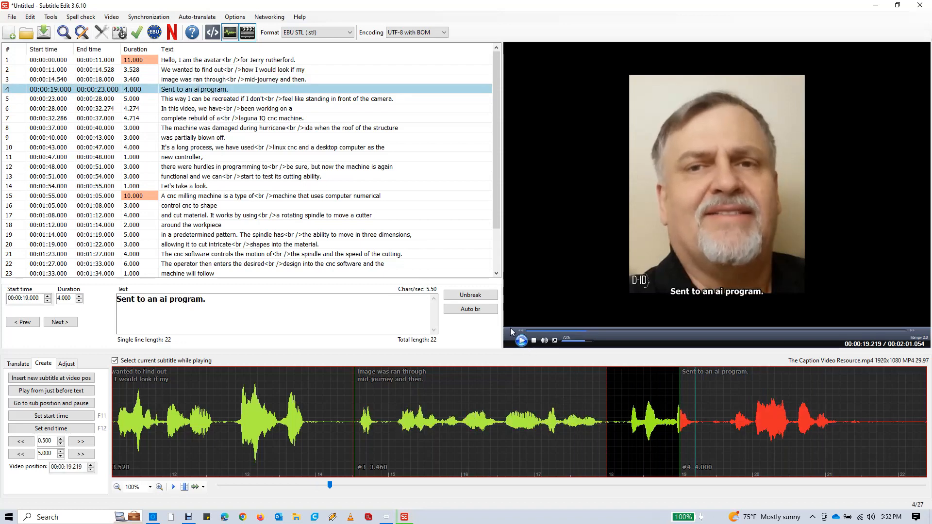
- Extend the third subtitle's end to about 18.96 seconds on the waveform and replay the adjusted passage
{"action": "left_click", "coordinate": [270, 81]}
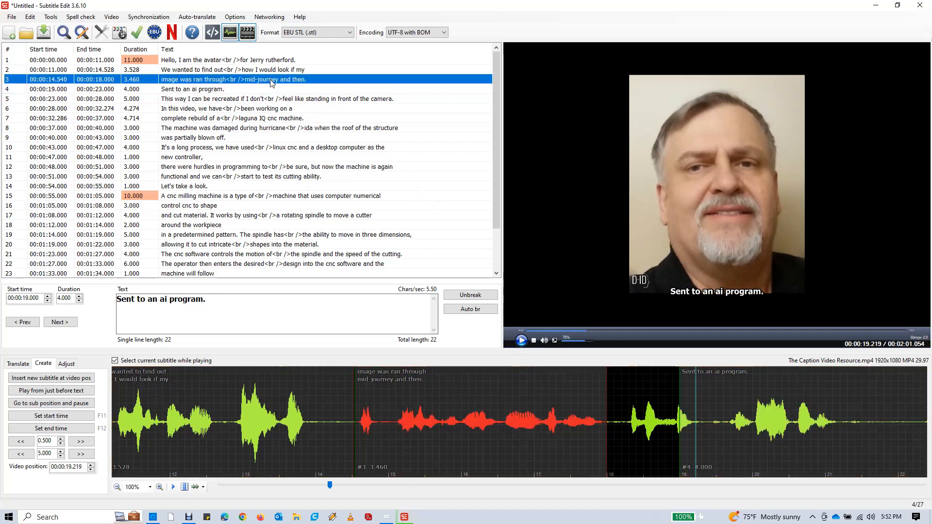
{"action": "left_click_drag", "start_coordinate": [606, 395], "coordinate": [677, 400]}
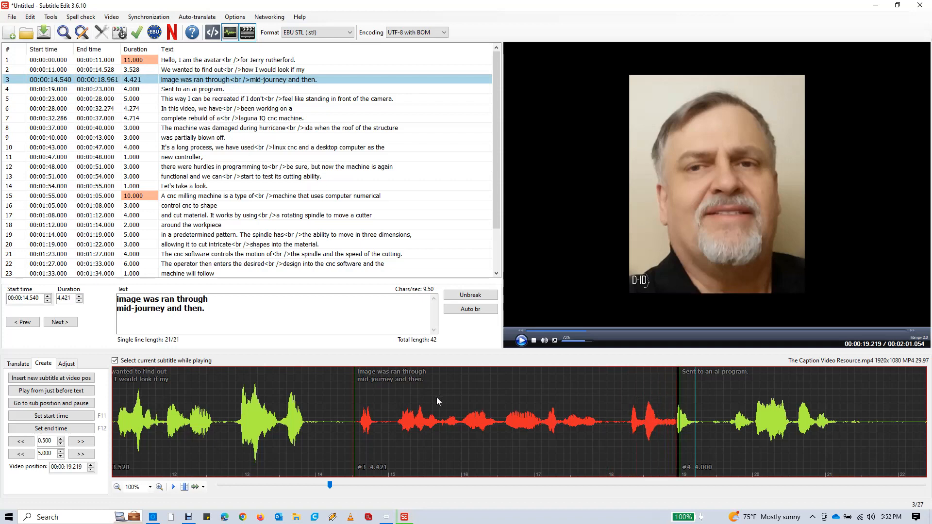
{"action": "left_click", "coordinate": [366, 399]}
{"action": "left_click", "coordinate": [521, 343]}
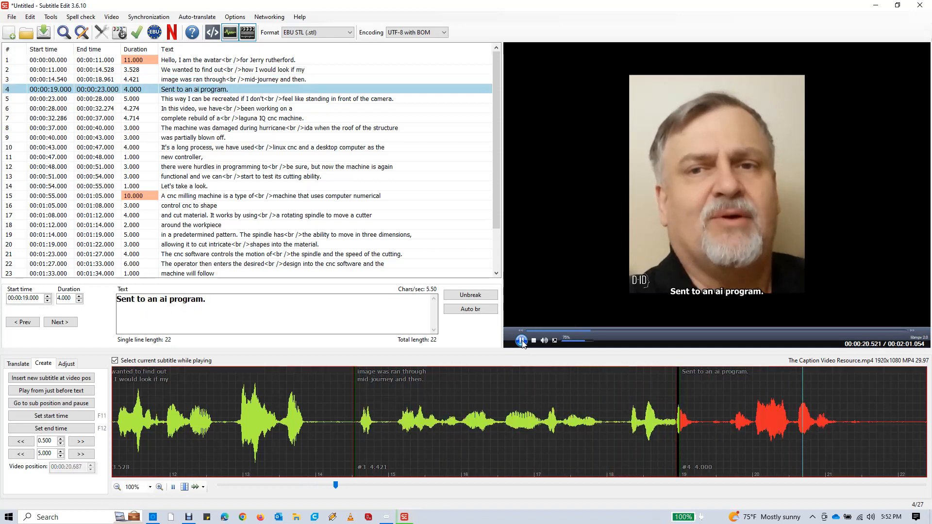
{"action": "left_click", "coordinate": [522, 343]}
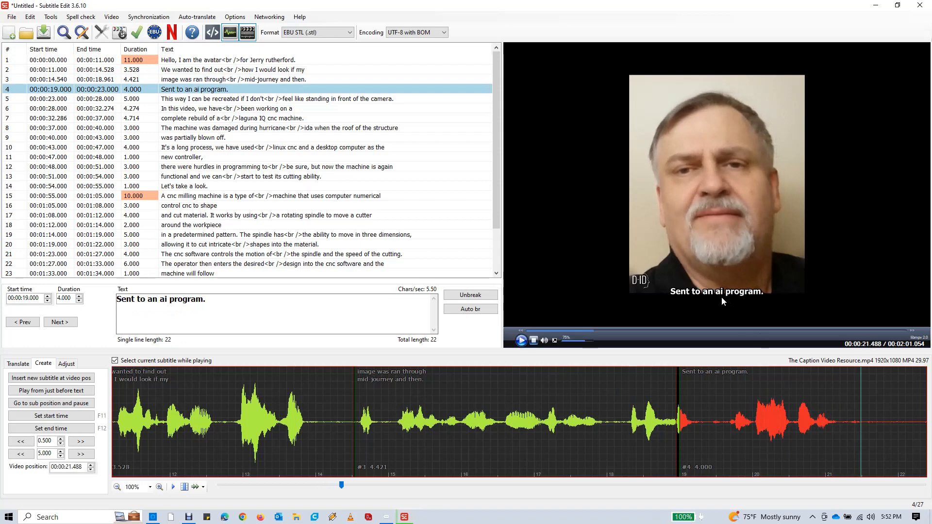
- Correct "ai" to "AI" in the fourth subtitle and check the available subtitle formats, keeping EBU STL
{"action": "left_click", "coordinate": [166, 299]}
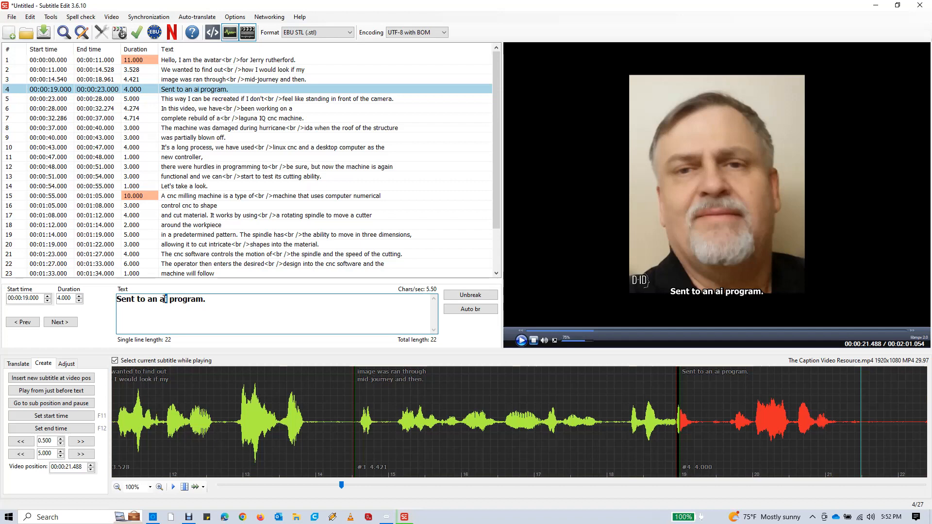
{"action": "type", "text": "AI"}
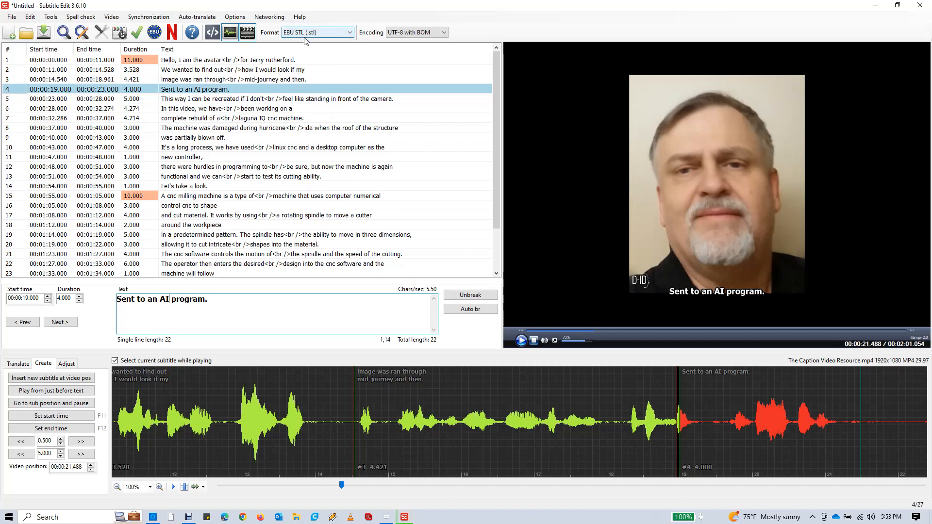
{"action": "left_click", "coordinate": [350, 34]}
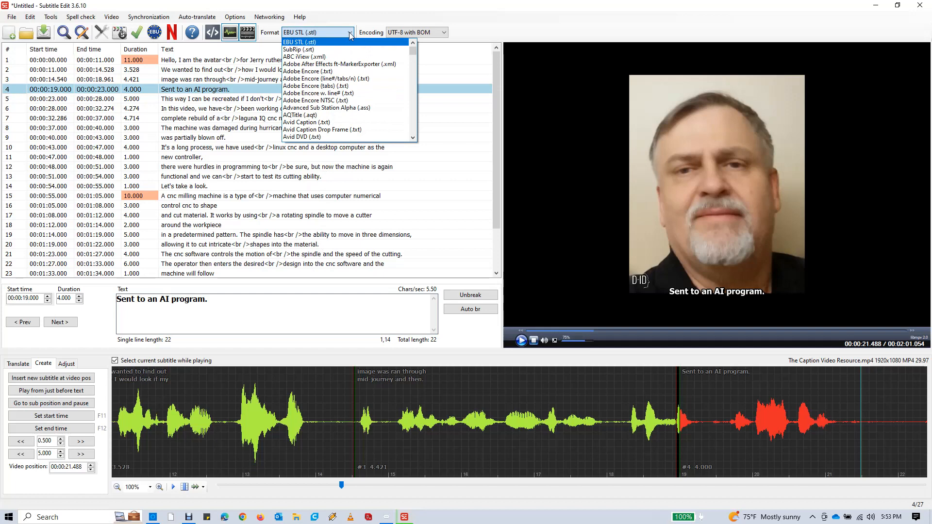
{"action": "left_click", "coordinate": [350, 35]}
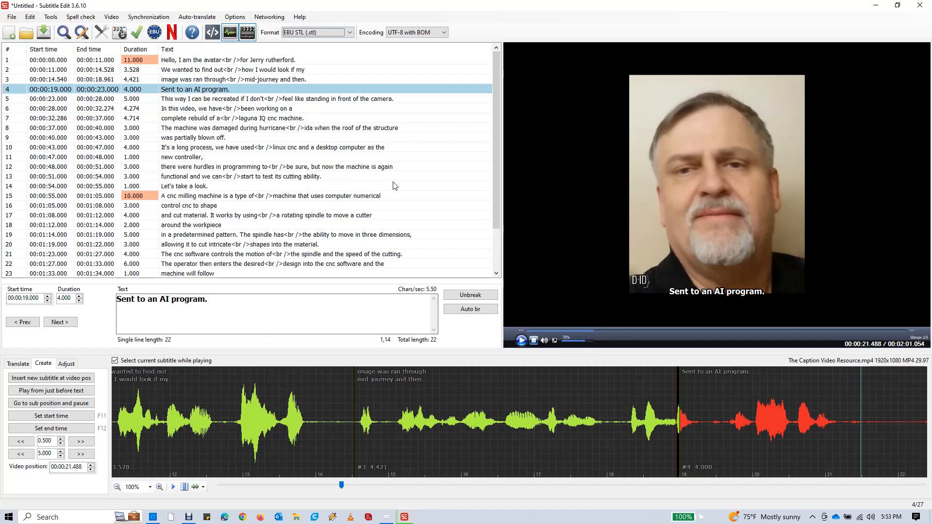
- Replay the fourth subtitle, set its end at about 22.13 seconds and start the fifth subtitle at about 22.26 seconds
{"action": "left_click", "coordinate": [429, 426]}
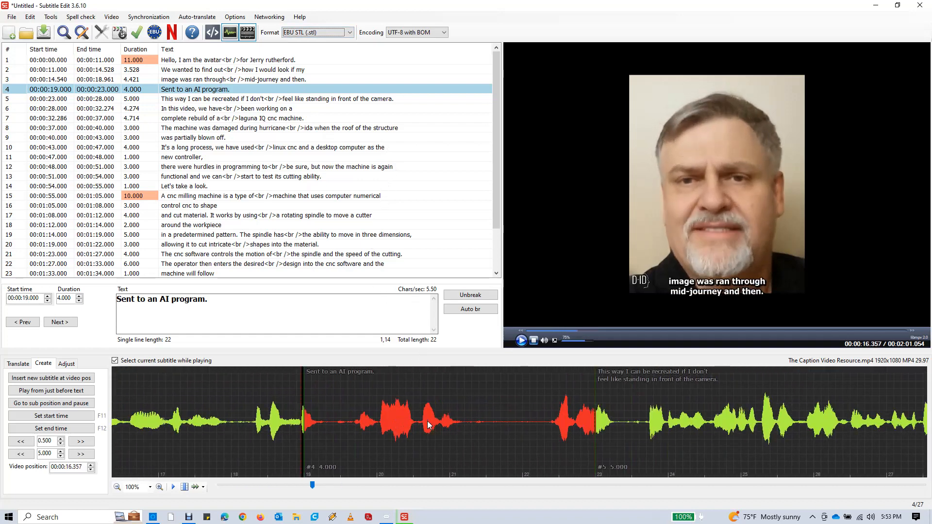
{"action": "left_click", "coordinate": [349, 393]}
{"action": "left_click", "coordinate": [520, 341]}
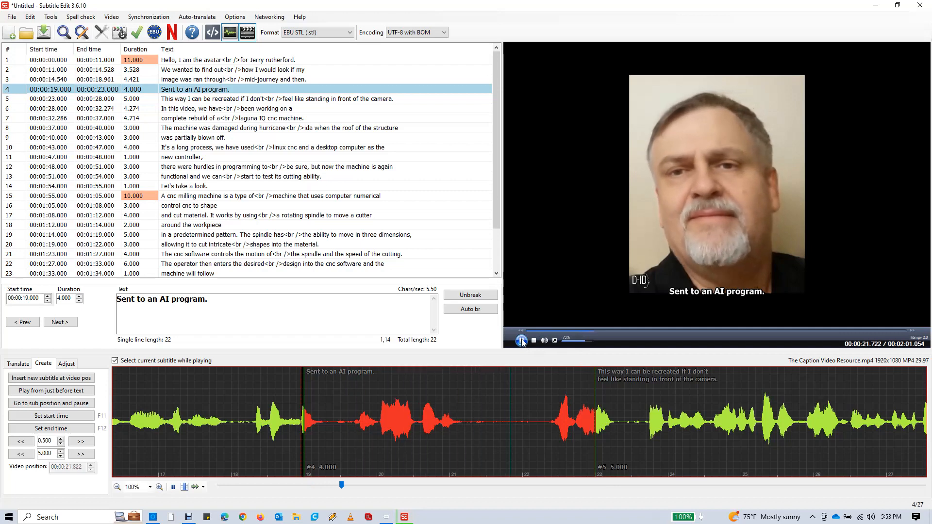
{"action": "left_click", "coordinate": [521, 340]}
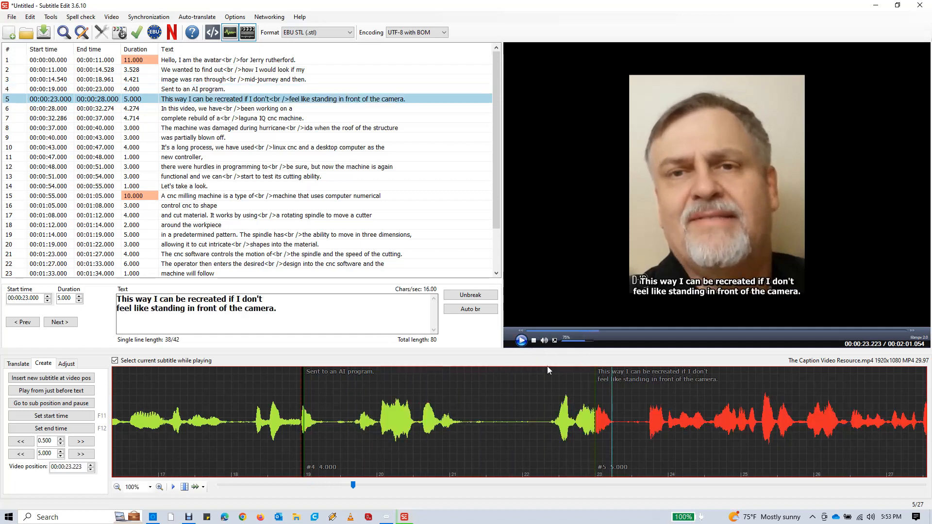
{"action": "left_click", "coordinate": [585, 389]}
{"action": "left_click_drag", "start_coordinate": [595, 391], "coordinate": [534, 389]}
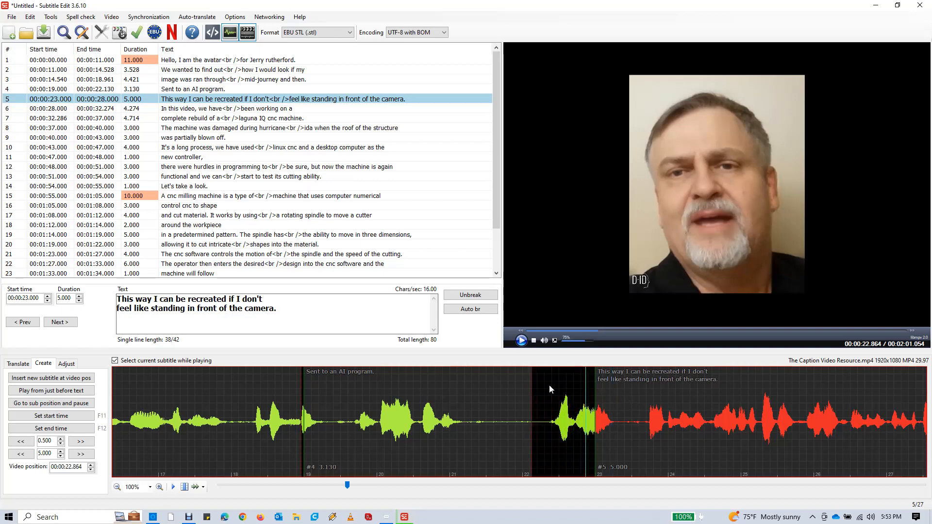
{"action": "left_click_drag", "start_coordinate": [593, 386], "coordinate": [542, 386]}
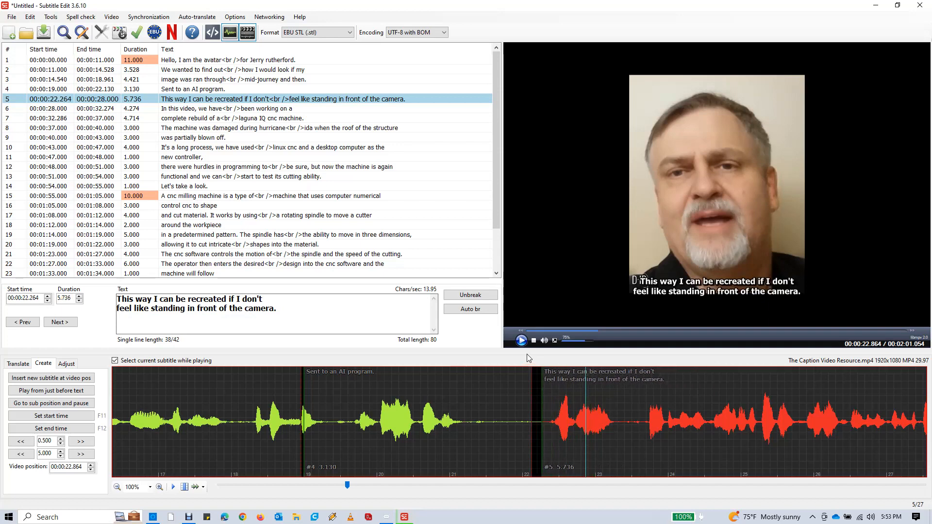
- Play on through the sixth subtitle and move its start to about 31.6 seconds, where the speech begins
{"action": "scroll", "coordinate": [515, 411], "scroll_direction": "up", "scroll_amount": 3}
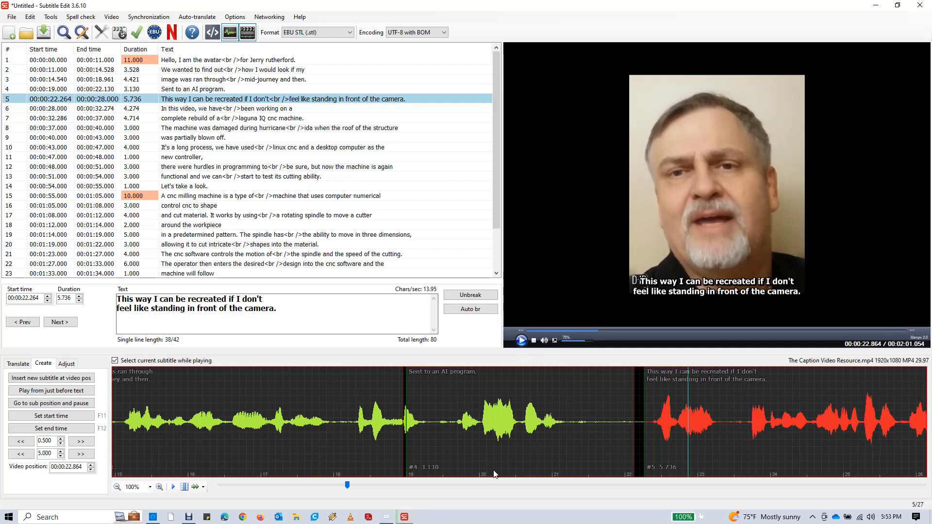
{"action": "left_click", "coordinate": [521, 341]}
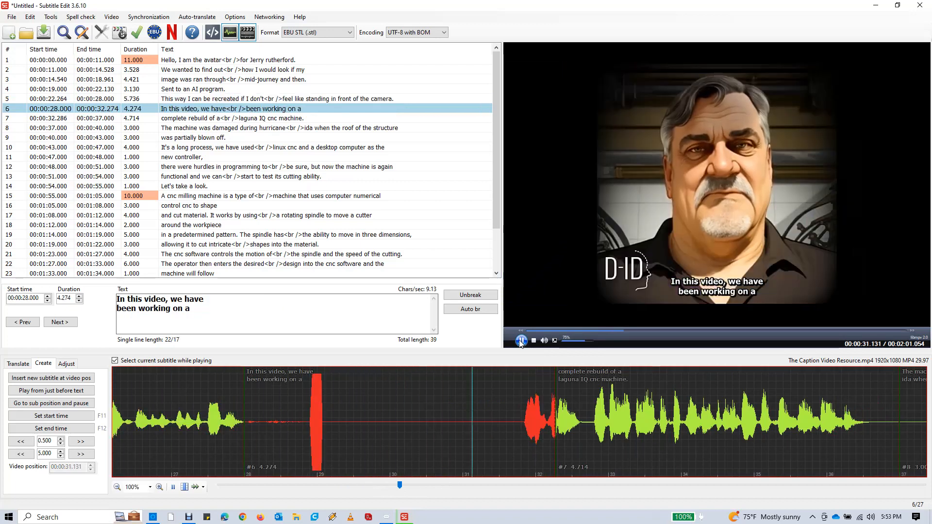
{"action": "left_click", "coordinate": [521, 341]}
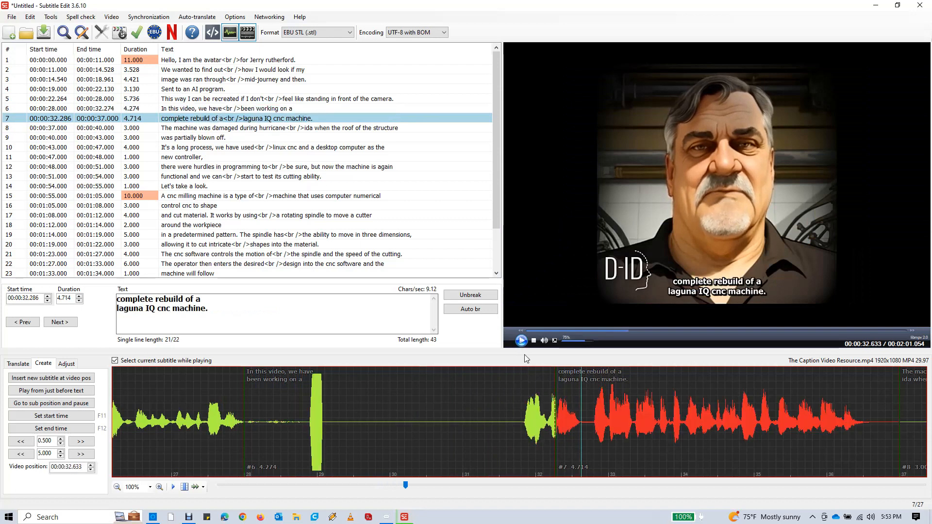
{"action": "left_click", "coordinate": [445, 393]}
{"action": "left_click_drag", "start_coordinate": [245, 398], "coordinate": [506, 410]}
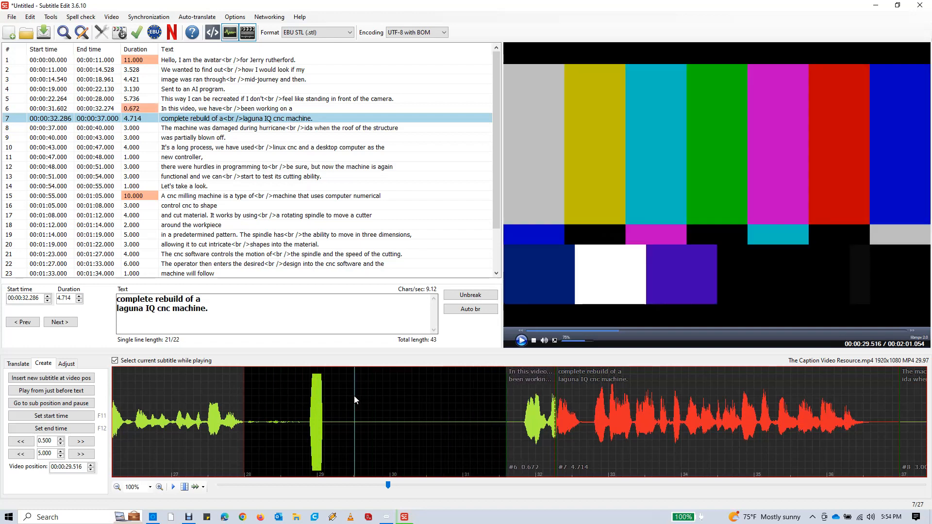
- Replay the hurricane passage, start subtitle 9 at about 40.82 seconds and extend subtitle 8's end to about 40.79 seconds
{"action": "left_click", "coordinate": [521, 340]}
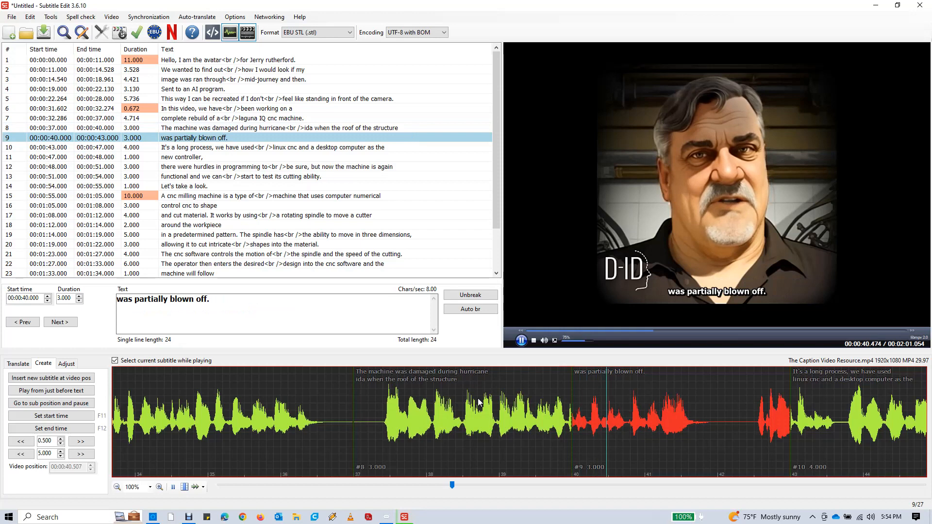
{"action": "left_click", "coordinate": [478, 403]}
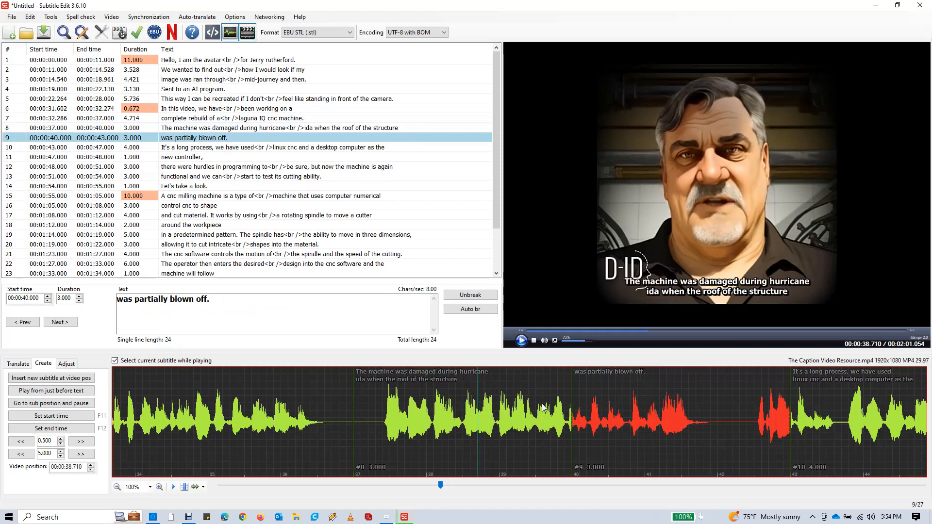
{"action": "left_click", "coordinate": [521, 341]}
{"action": "left_click", "coordinate": [522, 340]}
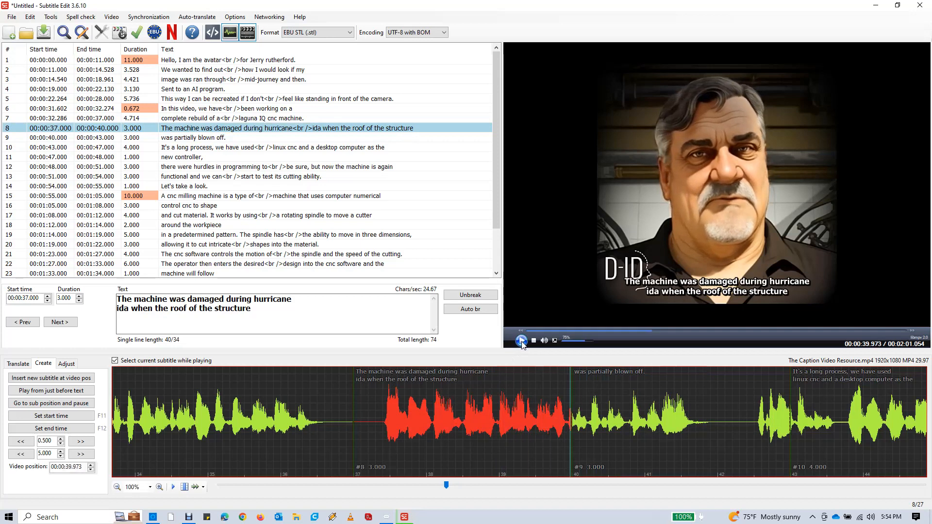
{"action": "left_click", "coordinate": [536, 401]}
{"action": "left_click", "coordinate": [521, 341]}
{"action": "left_click", "coordinate": [521, 341]}
{"action": "left_click", "coordinate": [522, 341]}
{"action": "left_click", "coordinate": [521, 341]}
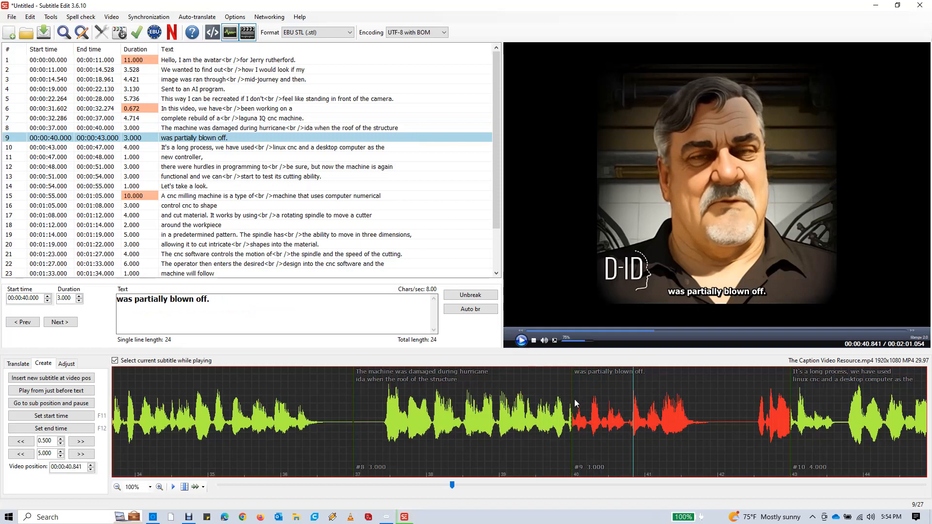
{"action": "left_click_drag", "start_coordinate": [575, 398], "coordinate": [631, 399]}
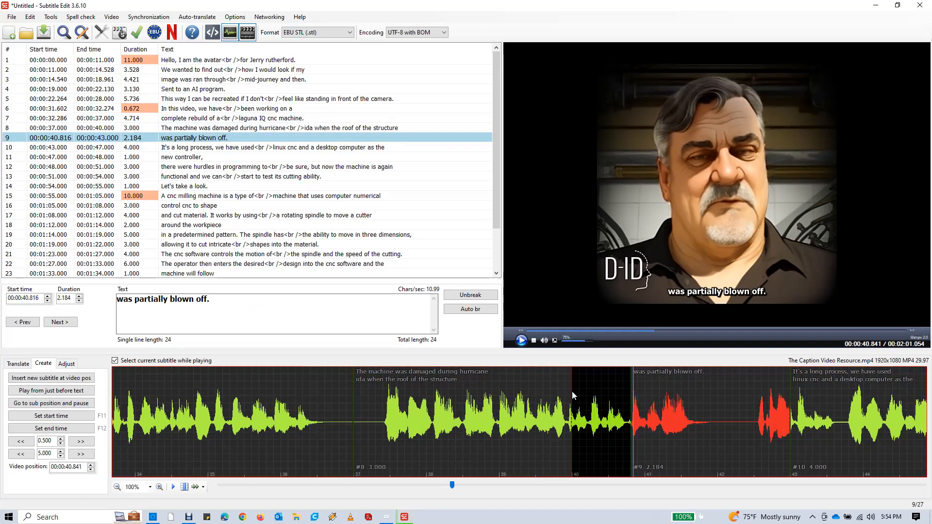
{"action": "left_click_drag", "start_coordinate": [571, 392], "coordinate": [629, 393]}
- Play through subtitle 9, set its end at about 42.56 seconds and start subtitle 10 at about 42.59 seconds
{"action": "left_click", "coordinate": [583, 392]}
{"action": "left_click", "coordinate": [521, 340]}
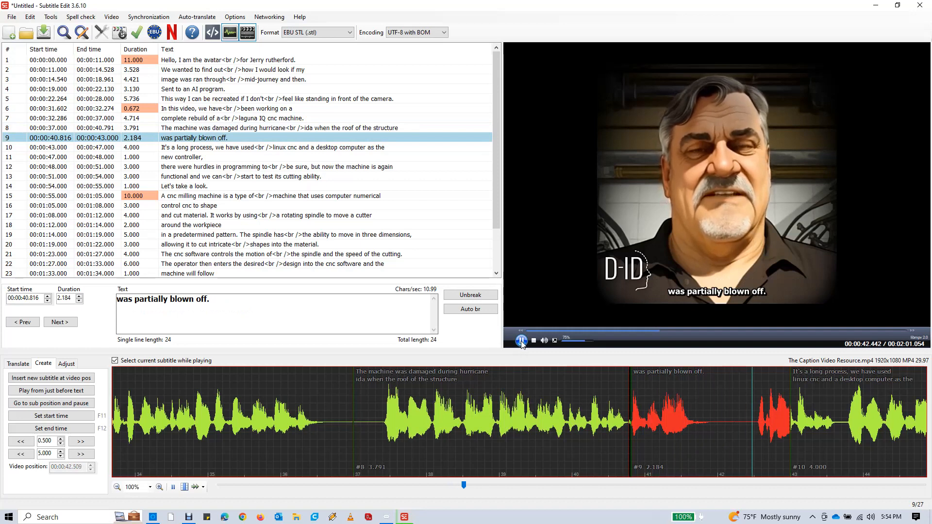
{"action": "left_click", "coordinate": [521, 342]}
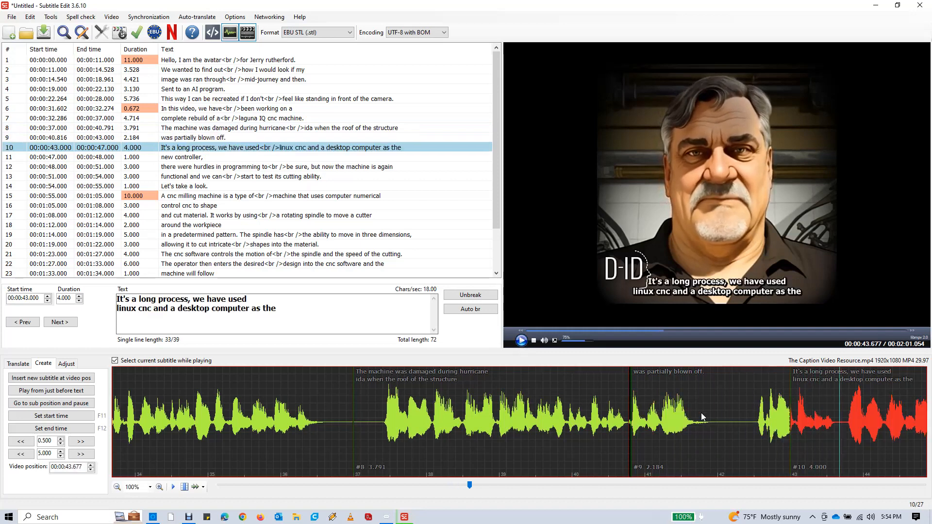
{"action": "left_click", "coordinate": [760, 414]}
{"action": "left_click_drag", "start_coordinate": [790, 398], "coordinate": [759, 395]}
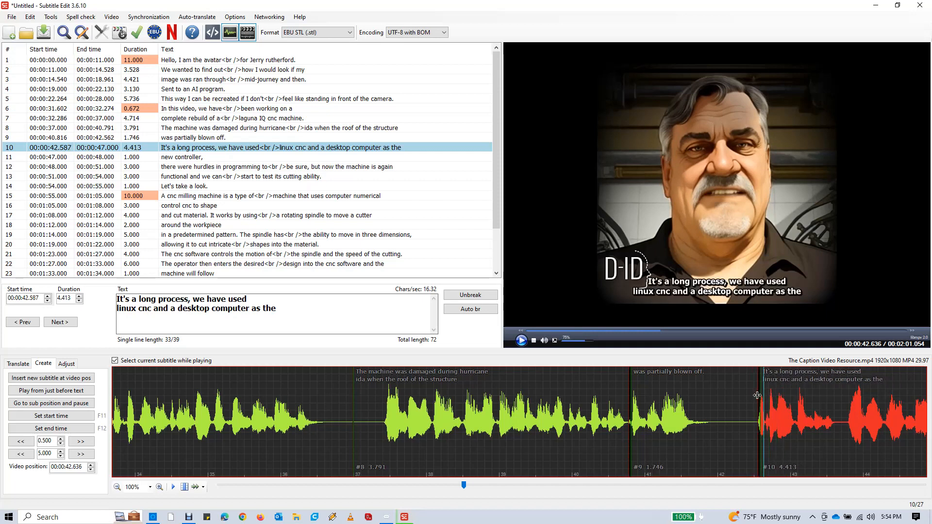
- Play on from about 42.3 seconds and move subtitle 15's start to about 1:01.16, past the silence and the tone
{"action": "left_click", "coordinate": [743, 403]}
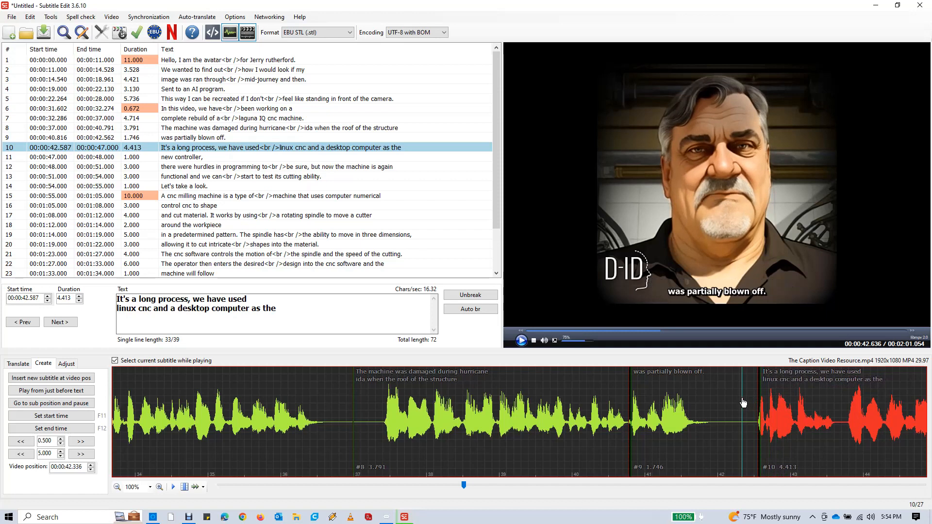
{"action": "left_click", "coordinate": [520, 341]}
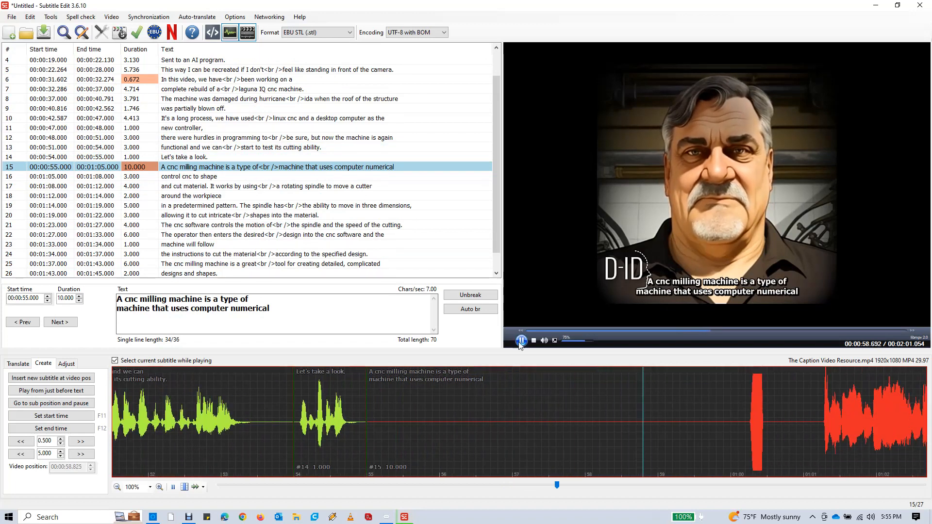
{"action": "key", "text": "space"}
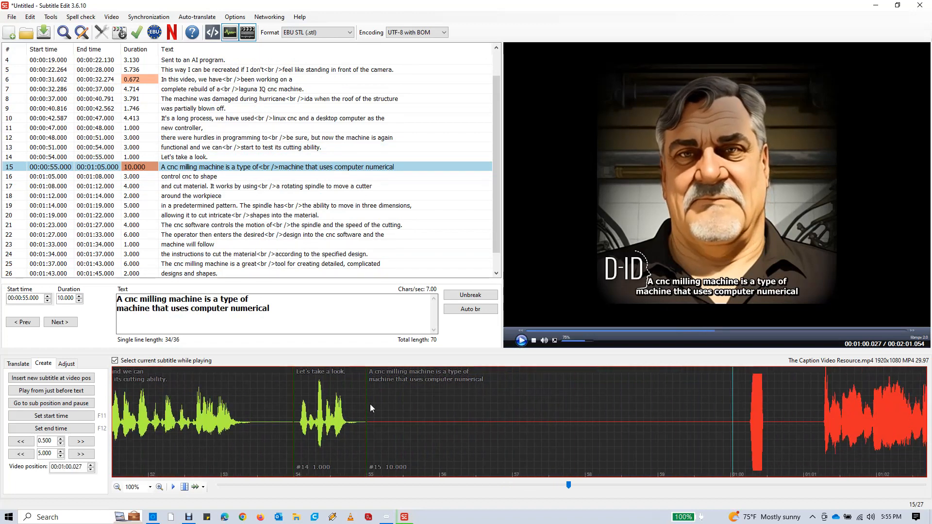
{"action": "left_click_drag", "start_coordinate": [367, 404], "coordinate": [816, 413]}
- Replay the "control cnc to shape" passage, start subtitle 16 at about 1:07.33 and extend subtitle 15's end to about 1:07.29
{"action": "left_click", "coordinate": [520, 341]}
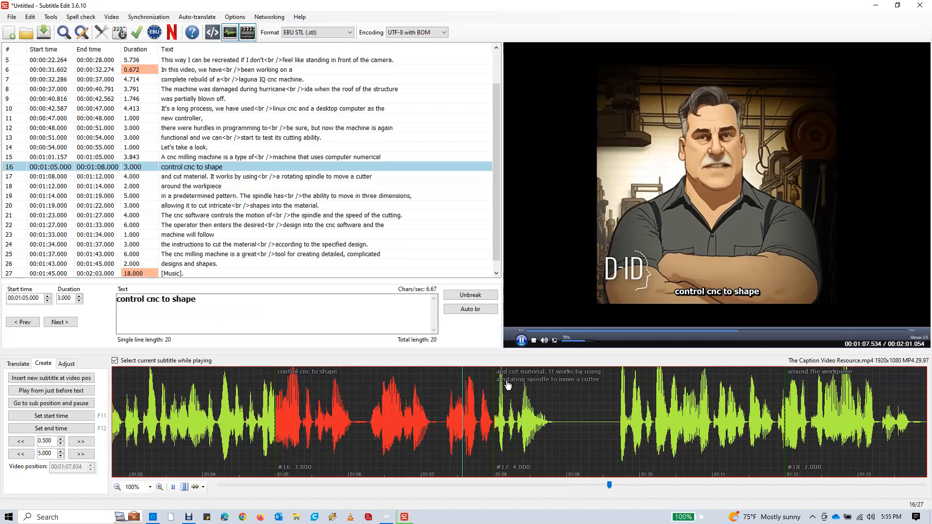
{"action": "left_click", "coordinate": [483, 386]}
{"action": "left_click", "coordinate": [445, 388]}
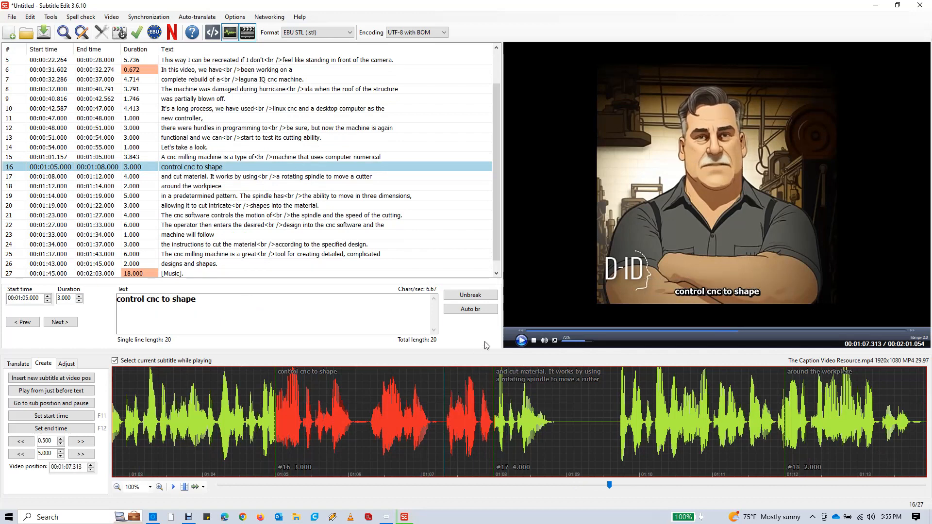
{"action": "left_click", "coordinate": [522, 341]}
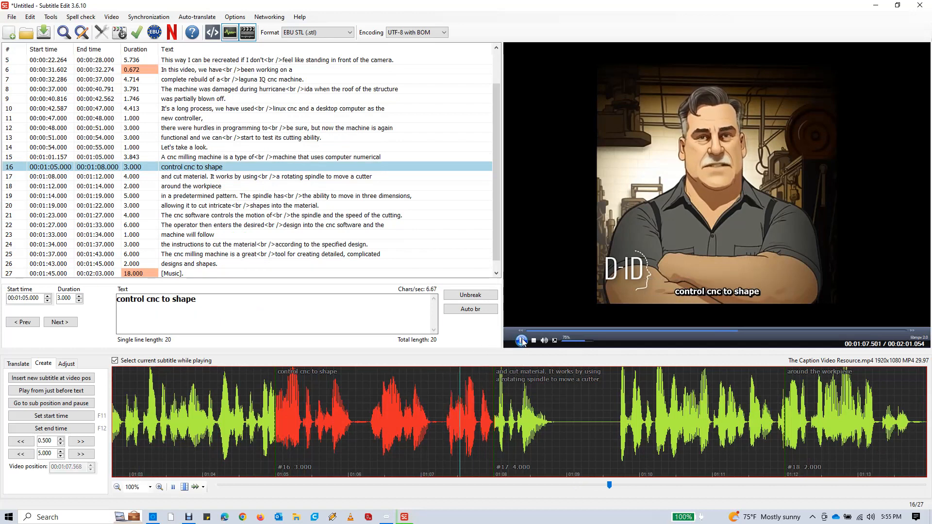
{"action": "left_click", "coordinate": [443, 389]}
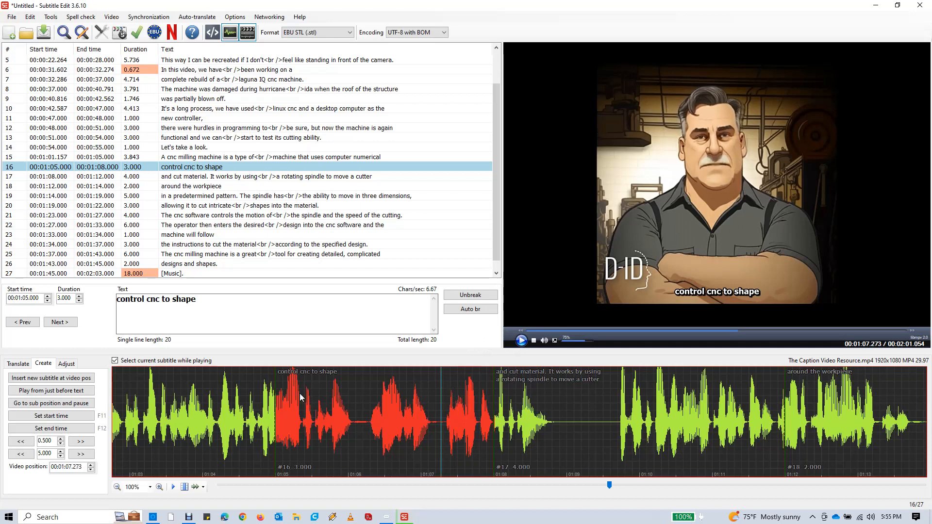
{"action": "left_click", "coordinate": [249, 397]}
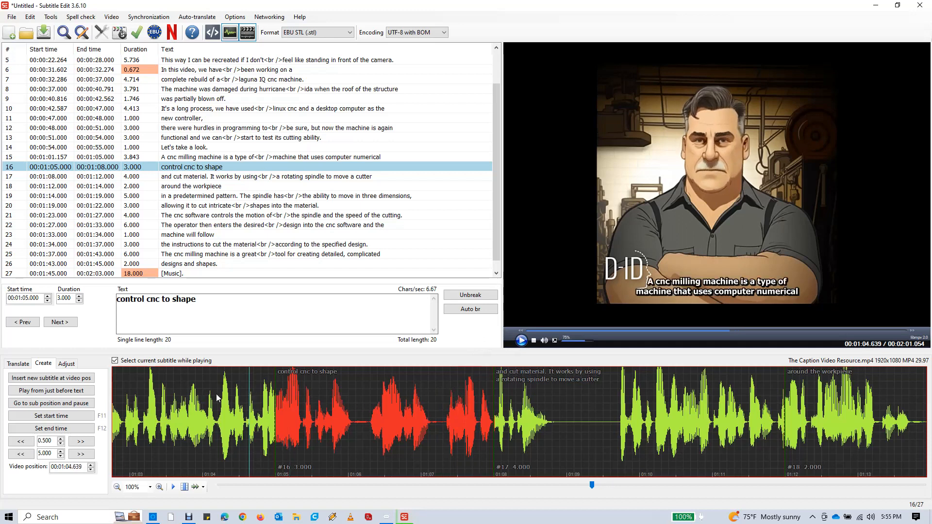
{"action": "left_click", "coordinate": [522, 341]}
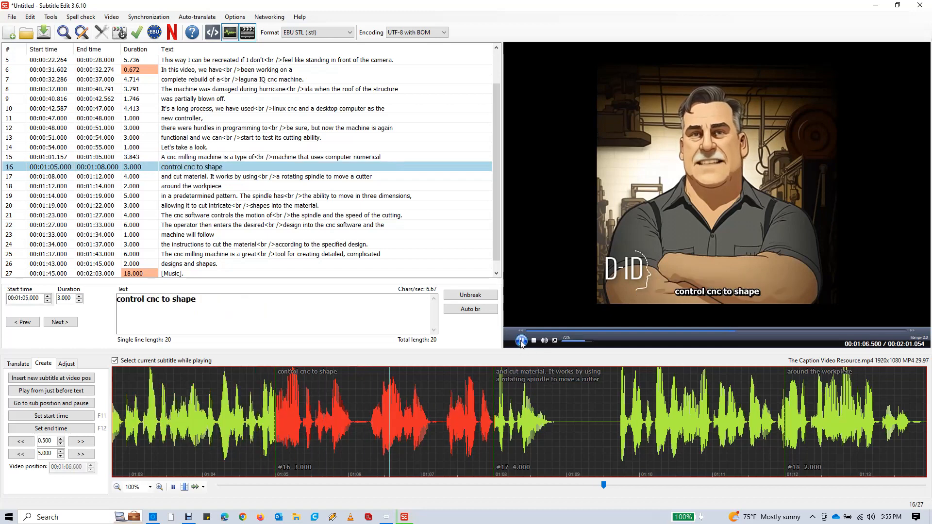
{"action": "left_click_drag", "start_coordinate": [275, 412], "coordinate": [445, 424]}
{"action": "left_click_drag", "start_coordinate": [275, 430], "coordinate": [442, 429]}
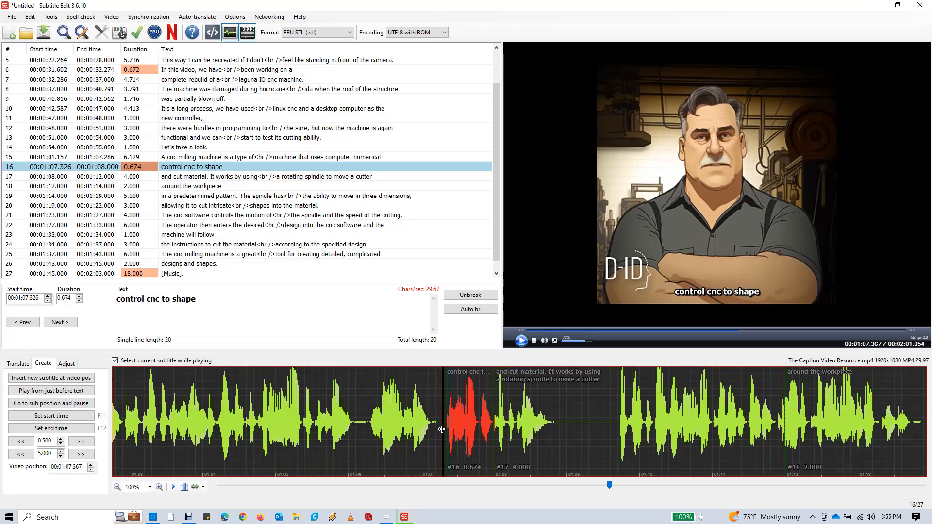
- Replay the narration from about 1:04.6 to check the timing of subtitles 15 to 17 against the waveform
{"action": "left_click", "coordinate": [248, 393]}
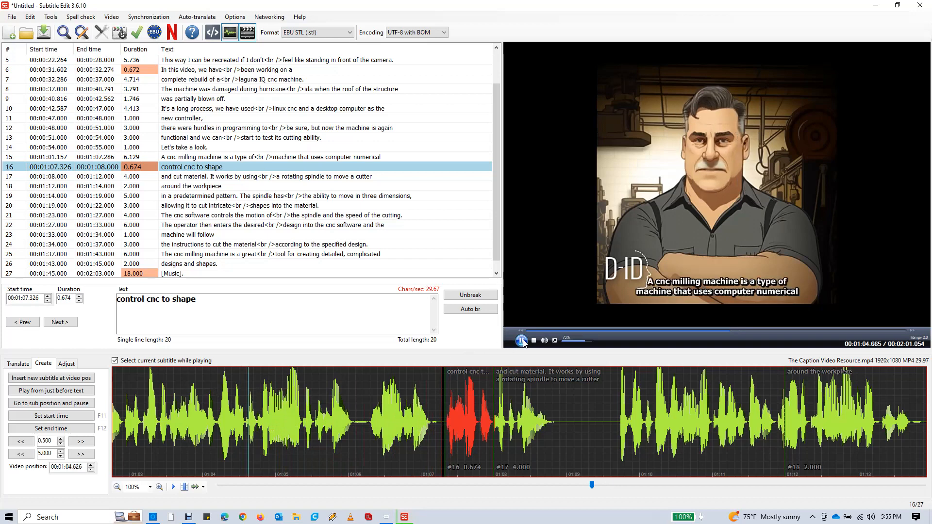
{"action": "left_click", "coordinate": [521, 341]}
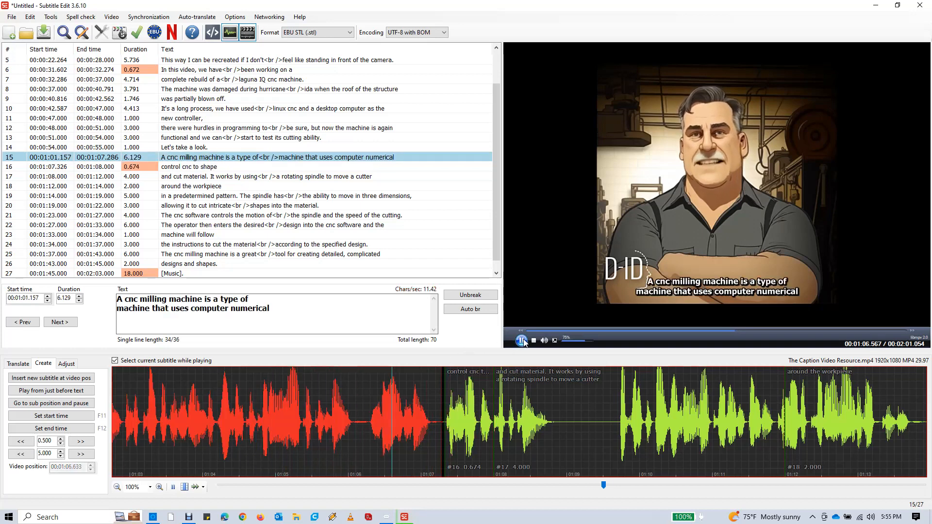
{"action": "left_click", "coordinate": [523, 341]}
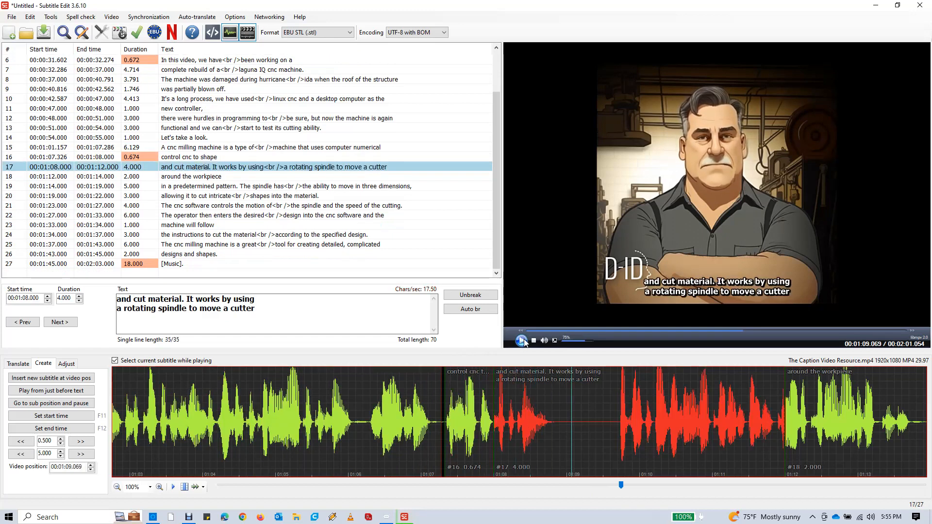
{"action": "left_click", "coordinate": [521, 341]}
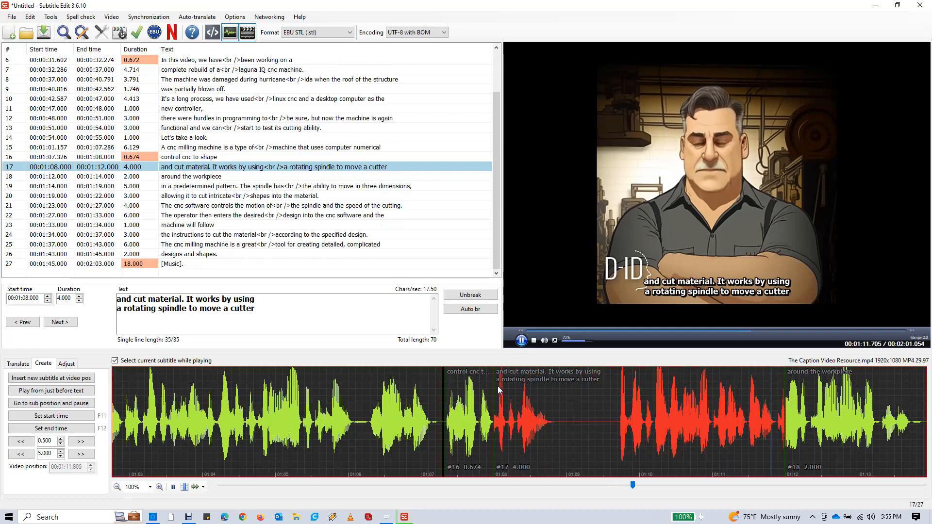
{"action": "scroll", "coordinate": [497, 386], "scroll_direction": "down", "scroll_amount": 2}
{"action": "scroll", "coordinate": [496, 387], "scroll_direction": "up", "scroll_amount": 8}
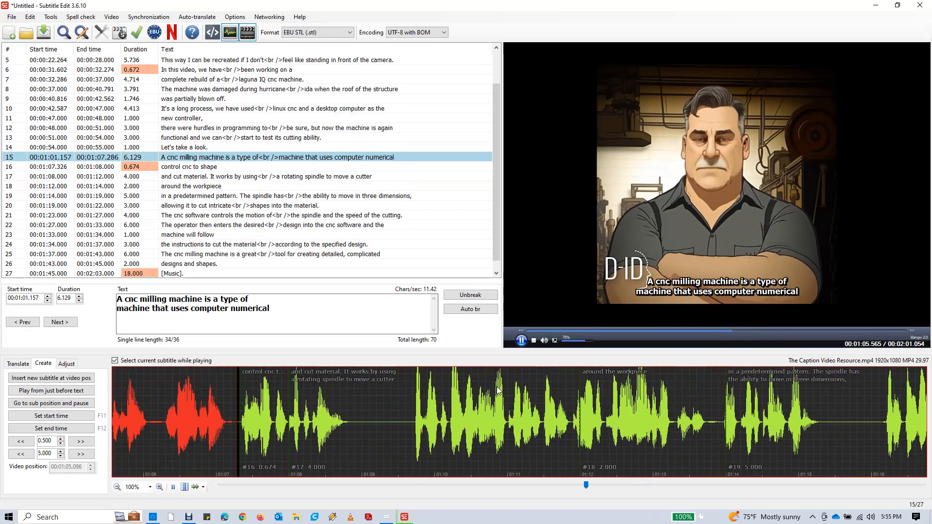
{"action": "scroll", "coordinate": [497, 386], "scroll_direction": "up", "scroll_amount": 6}
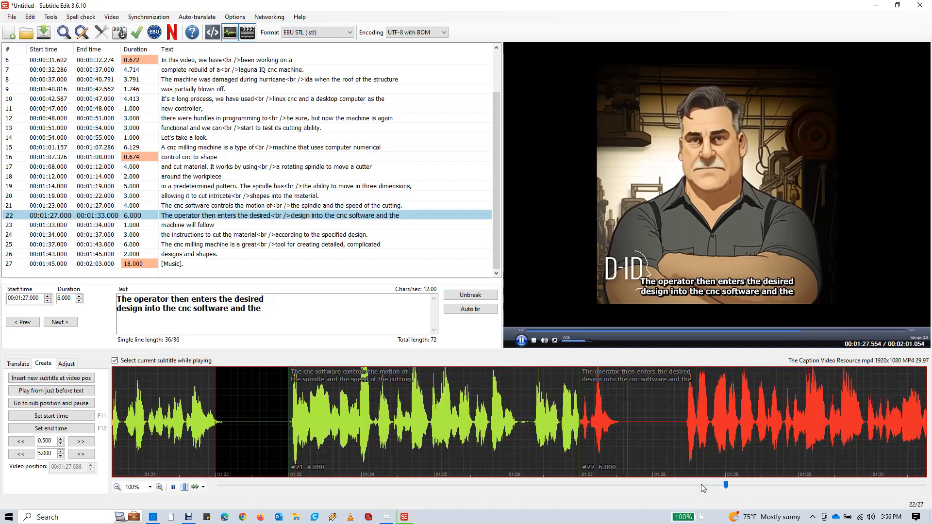
- Move subtitle 22's start past the silence to about 1:28.41 and extend subtitle 21's end to about 1:27.56
{"action": "left_click", "coordinate": [656, 447]}
{"action": "left_click_drag", "start_coordinate": [581, 399], "coordinate": [684, 399]}
{"action": "left_click_drag", "start_coordinate": [578, 439], "coordinate": [622, 439]}
- Play on to subtitle 25, move its start to about 1:38.6 and extend subtitle 24's end to about 1:37.79
{"action": "left_click", "coordinate": [521, 341]}
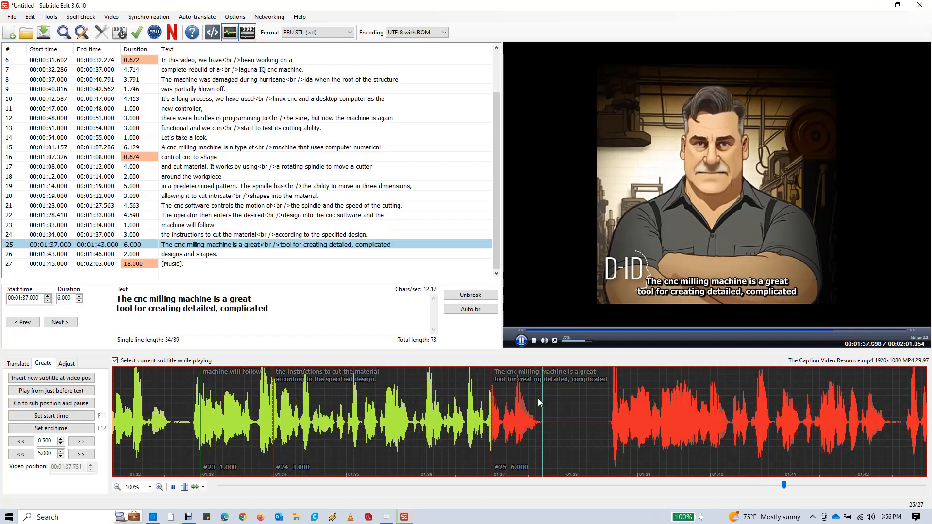
{"action": "left_click", "coordinate": [539, 399]}
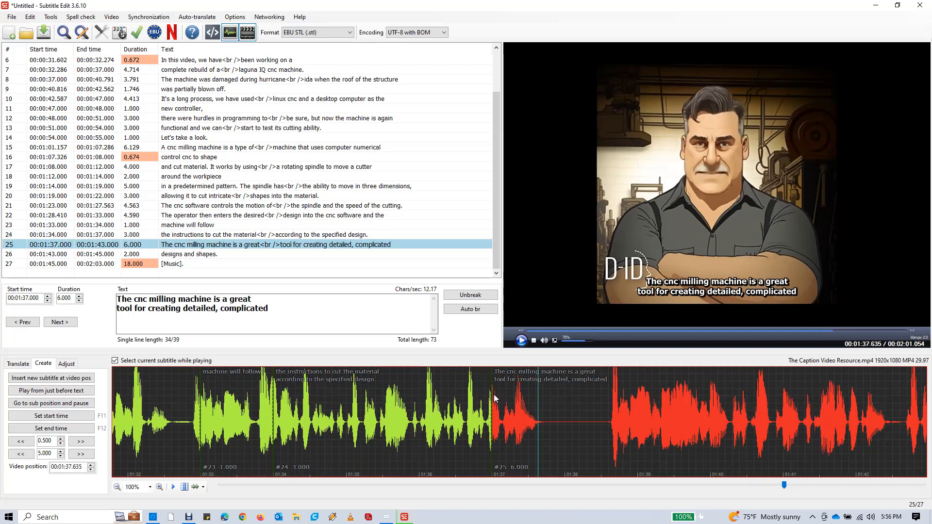
{"action": "left_click_drag", "start_coordinate": [492, 394], "coordinate": [608, 408]}
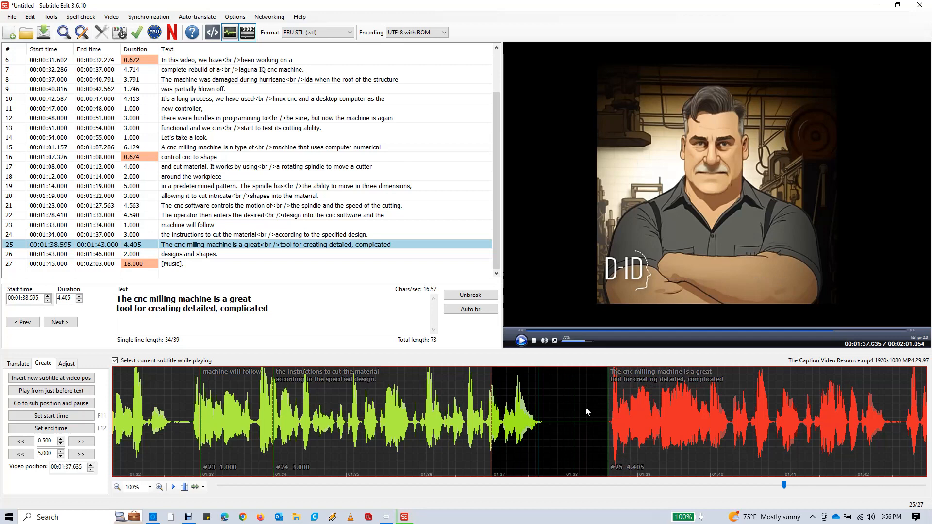
{"action": "left_click_drag", "start_coordinate": [490, 407], "coordinate": [549, 417]}
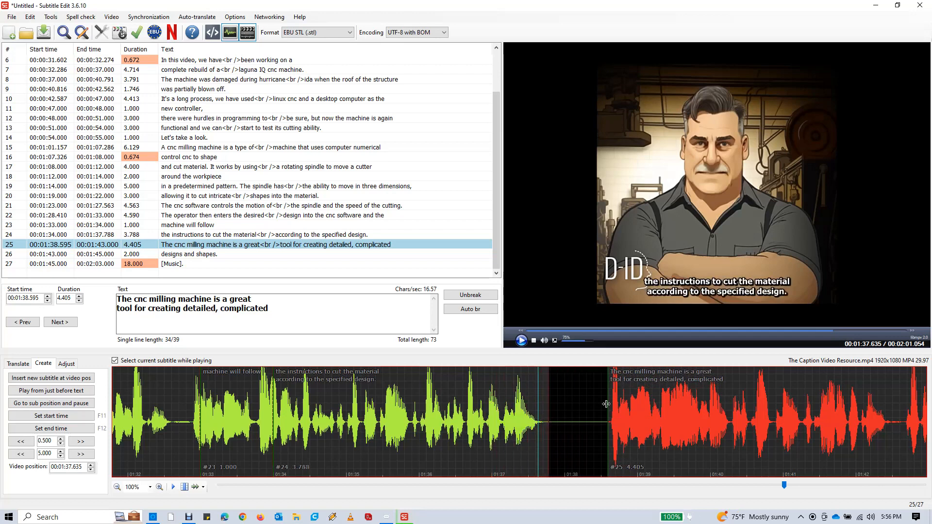
- Play through the remaining subtitles into the closing music and go back through the waveform to the video's beginning
{"action": "left_click", "coordinate": [521, 341]}
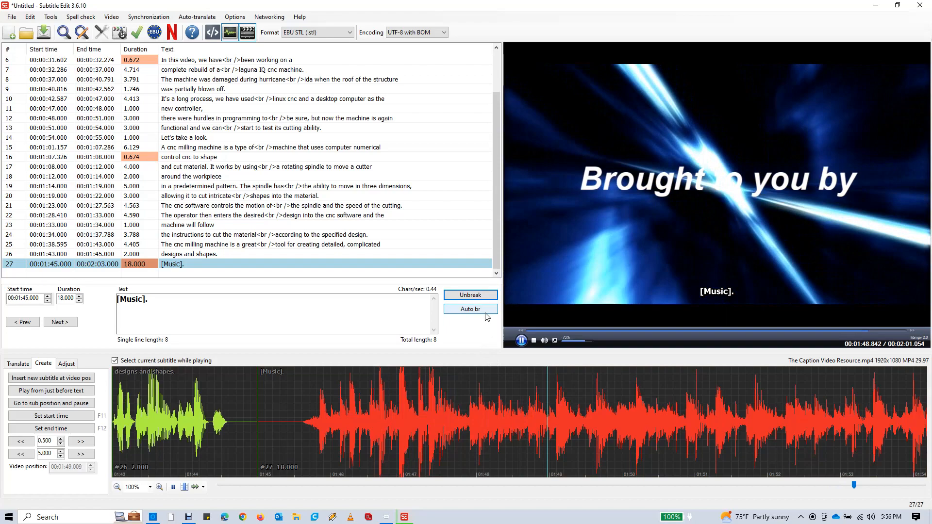
{"action": "left_click", "coordinate": [520, 340]}
{"action": "scroll", "coordinate": [530, 410], "scroll_direction": "up", "scroll_amount": 10}
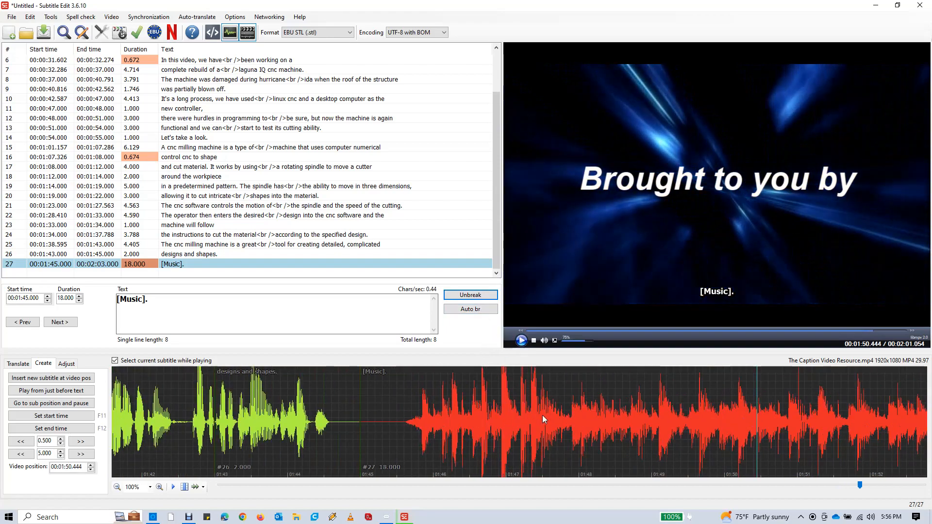
{"action": "scroll", "coordinate": [551, 422], "scroll_direction": "up", "scroll_amount": 20}
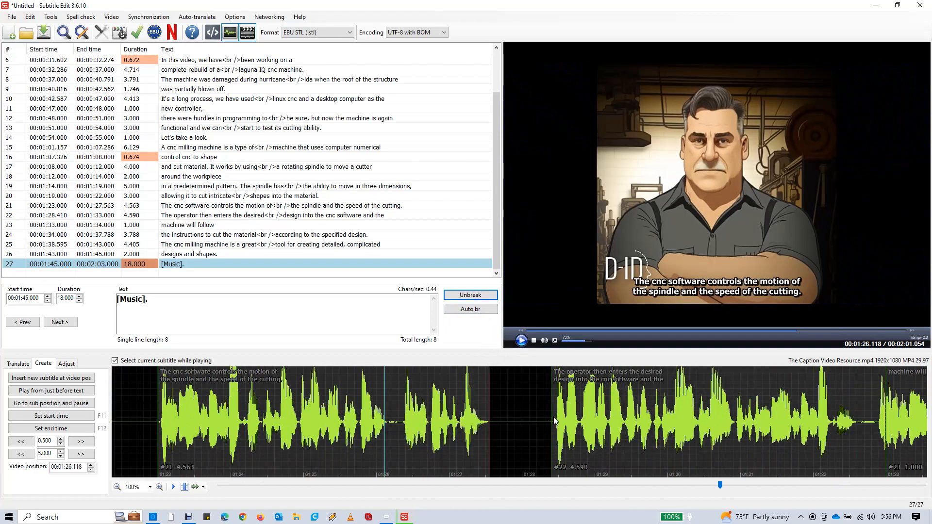
{"action": "scroll", "coordinate": [557, 425], "scroll_direction": "up", "scroll_amount": 20}
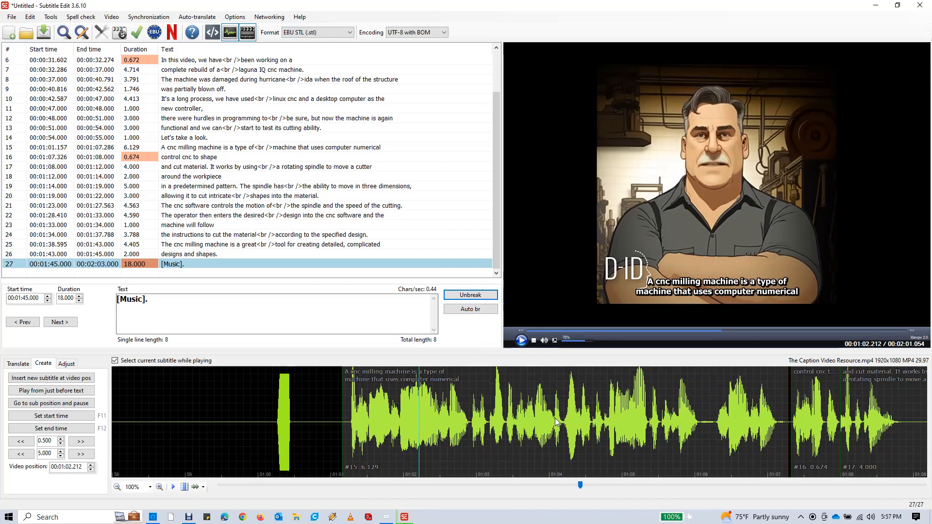
{"action": "scroll", "coordinate": [549, 413], "scroll_direction": "up", "scroll_amount": 20}
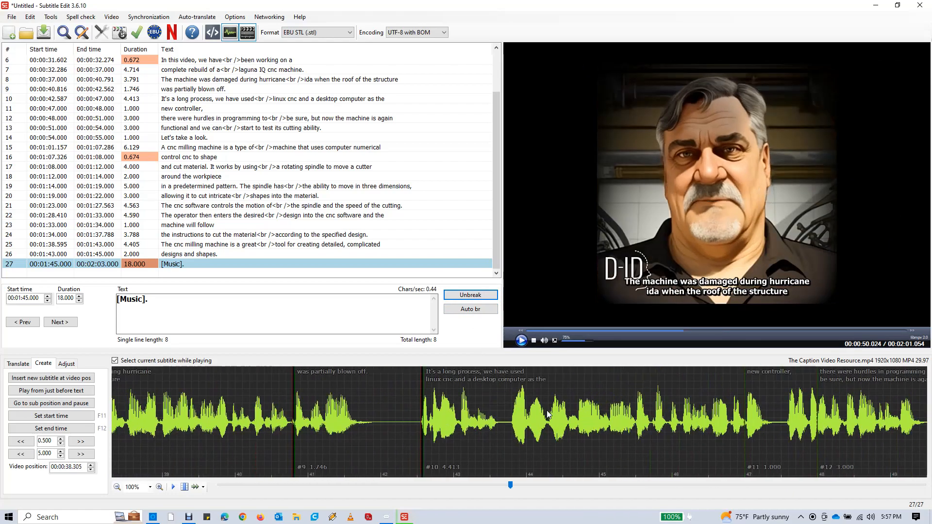
{"action": "scroll", "coordinate": [549, 413], "scroll_direction": "up", "scroll_amount": 20}
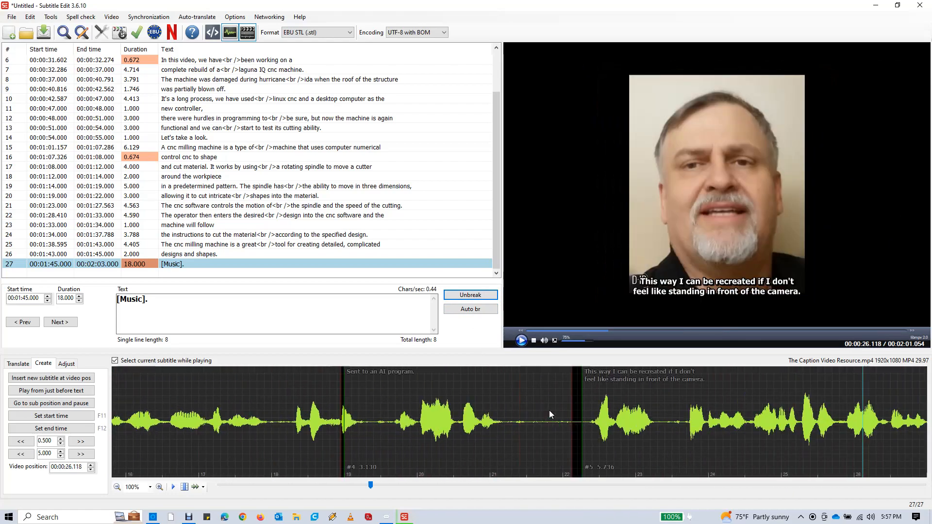
{"action": "left_click_drag", "start_coordinate": [295, 487], "coordinate": [231, 484]}
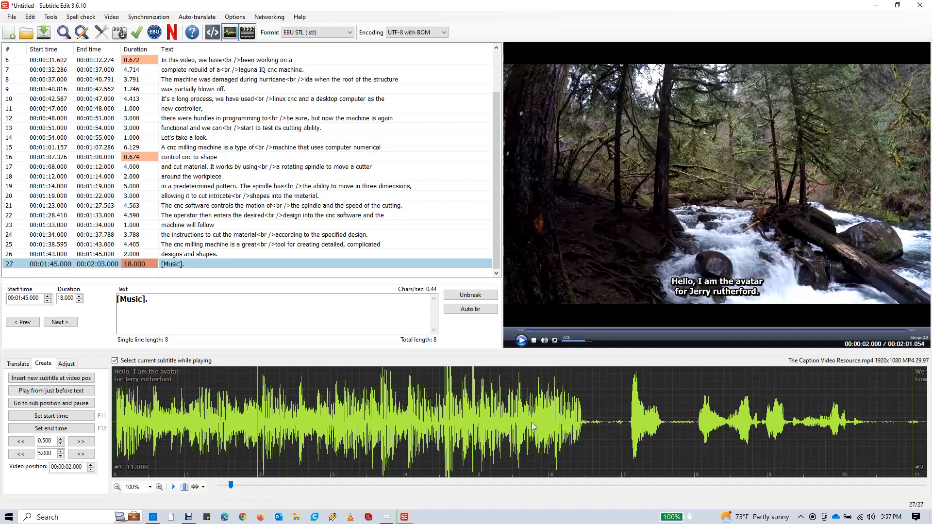
- Go to subtitle 7 and capitalize "laguna" as "Laguna" in its text
{"action": "left_click", "coordinate": [250, 70]}
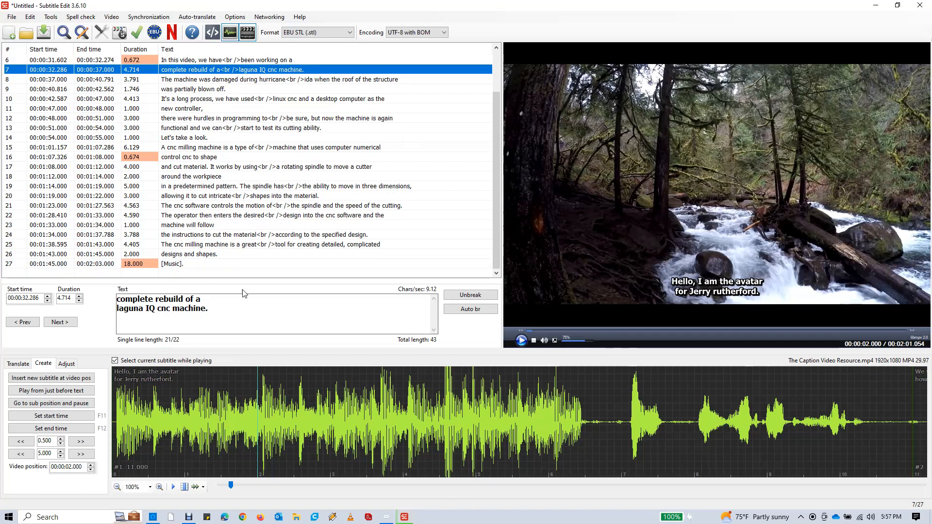
{"action": "double_click", "coordinate": [261, 71]}
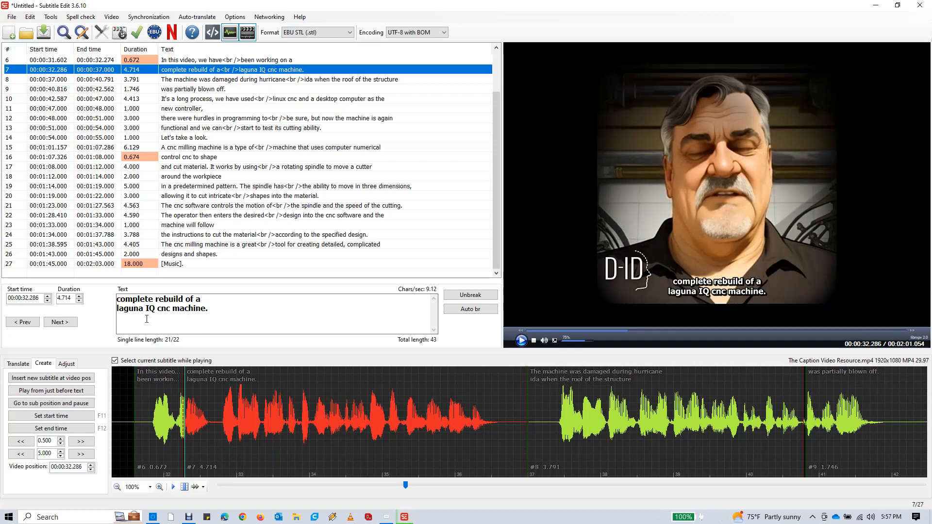
{"action": "left_click", "coordinate": [118, 307]}
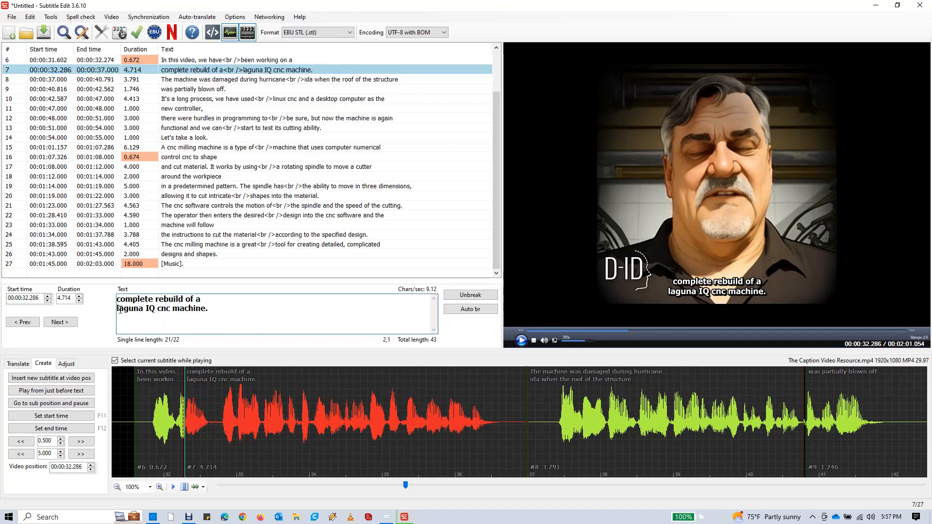
{"action": "key", "text": "BackSpace"}
{"action": "type", "text": "L"}
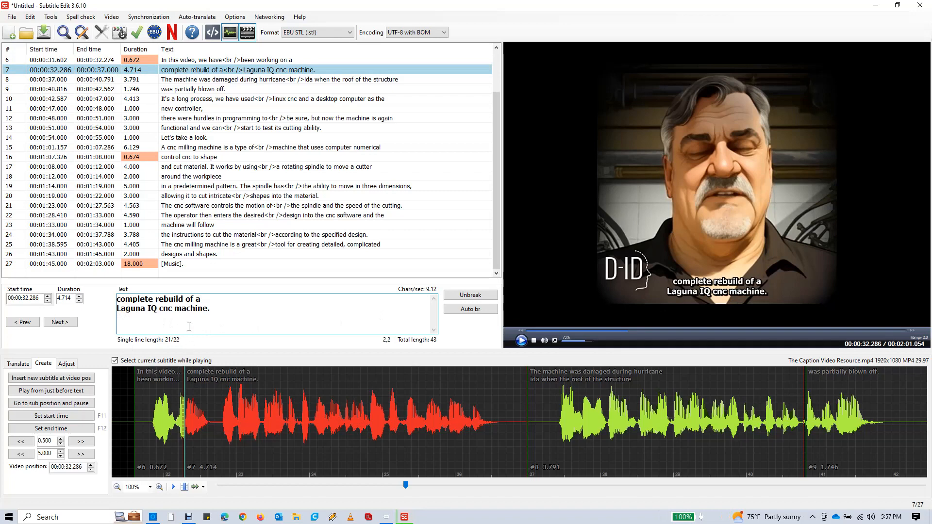
- Color the words "Laguna IQ cnc machine" in subtitle 7 yellow
{"action": "left_click_drag", "start_coordinate": [192, 312], "coordinate": [131, 312]}
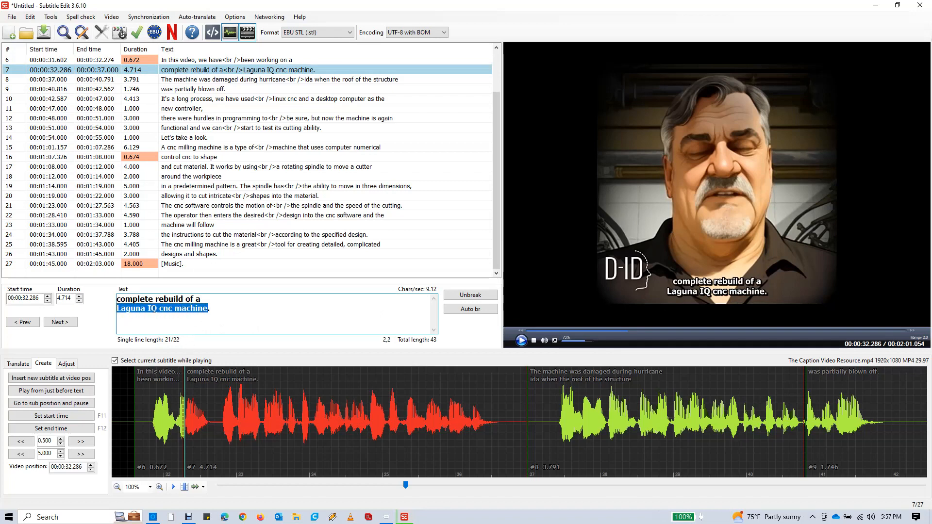
{"action": "right_click", "coordinate": [155, 309]}
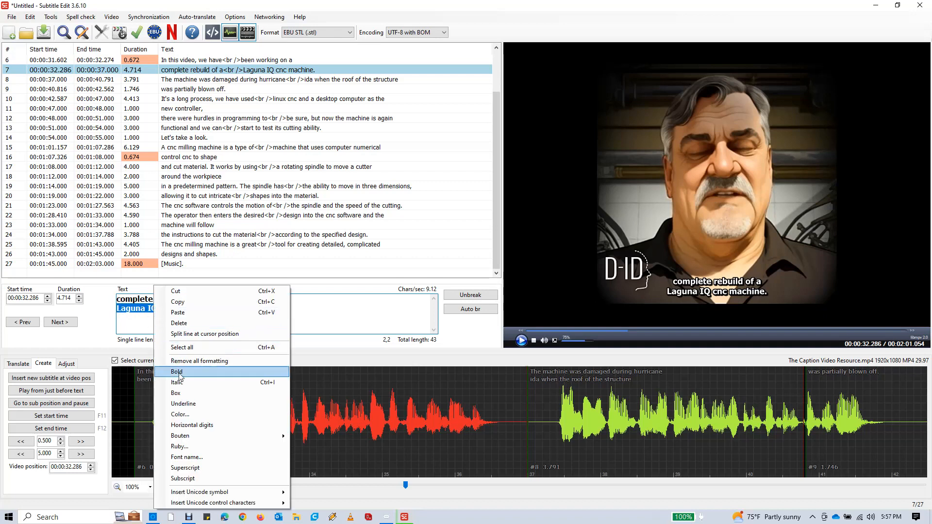
{"action": "left_click", "coordinate": [185, 414]}
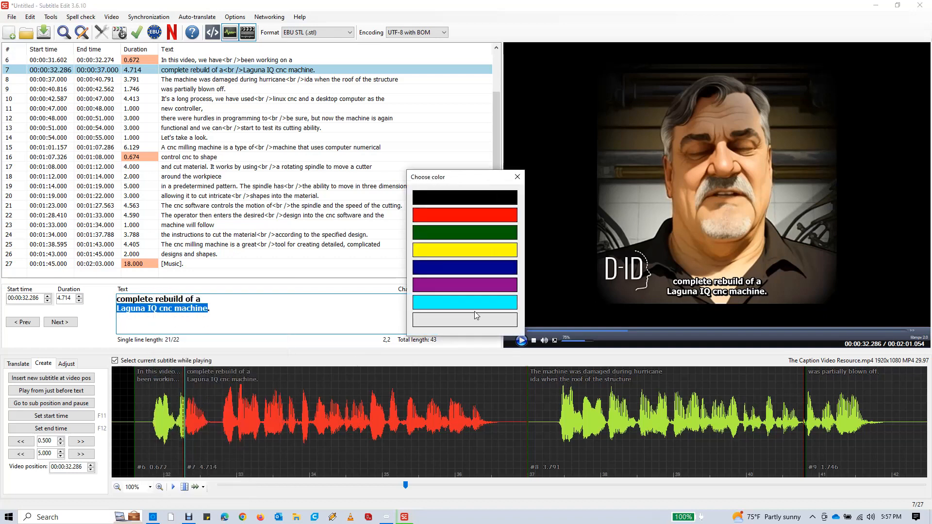
{"action": "left_click", "coordinate": [470, 250]}
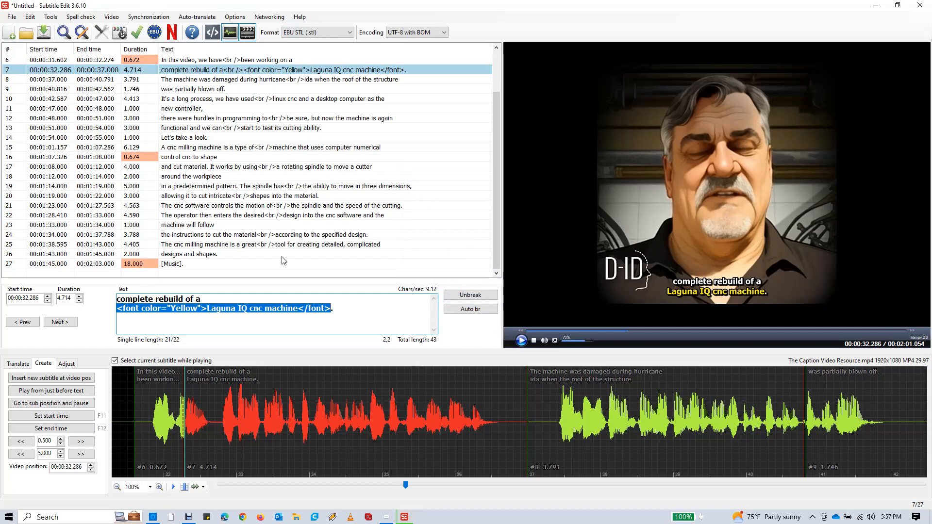
- Play on to subtitle 10 at about 44.9 seconds and change "linux cnc" to "LinuxCNC" in its text
{"action": "left_click", "coordinate": [520, 341]}
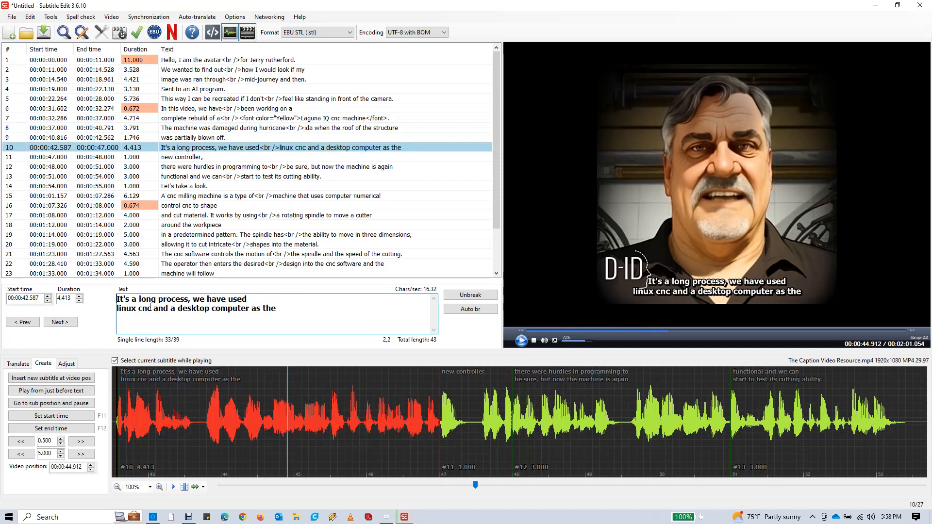
{"action": "left_click_drag", "start_coordinate": [152, 309], "coordinate": [108, 308]}
{"action": "key", "text": "Right"}
{"action": "key", "text": "BackSpace"}
{"action": "key", "text": "BackSpace"}
{"action": "key", "text": "BackSpace"}
{"action": "key", "text": "BackSpace"}
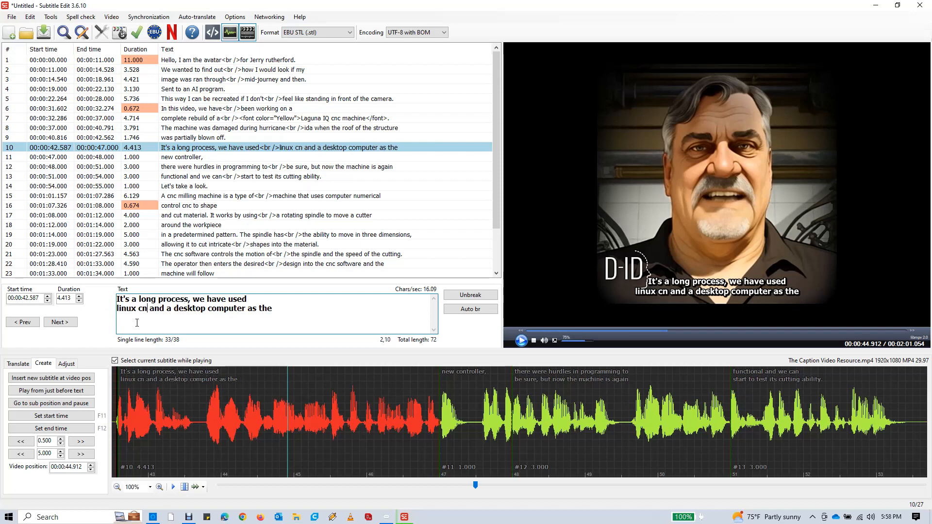
{"action": "type", "text": "CNC"}
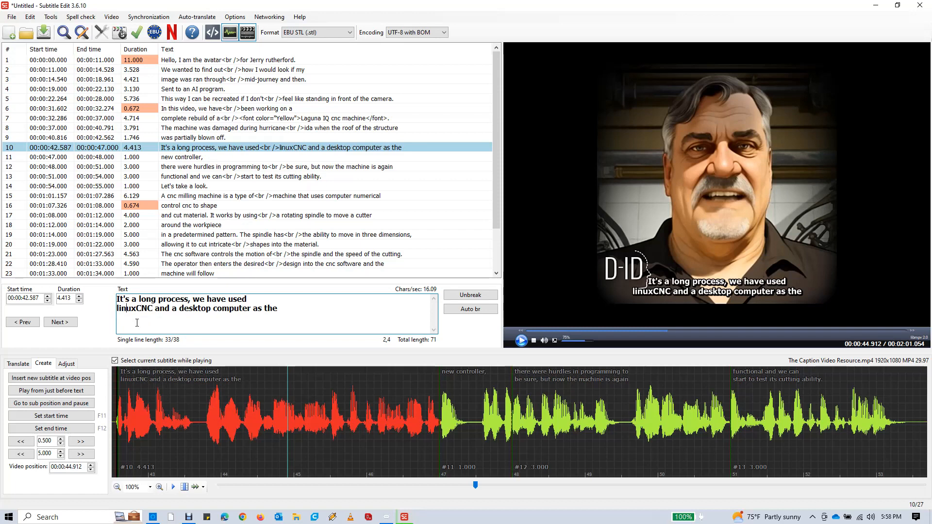
{"action": "key", "text": "BackSpace"}
{"action": "type", "text": "L"}
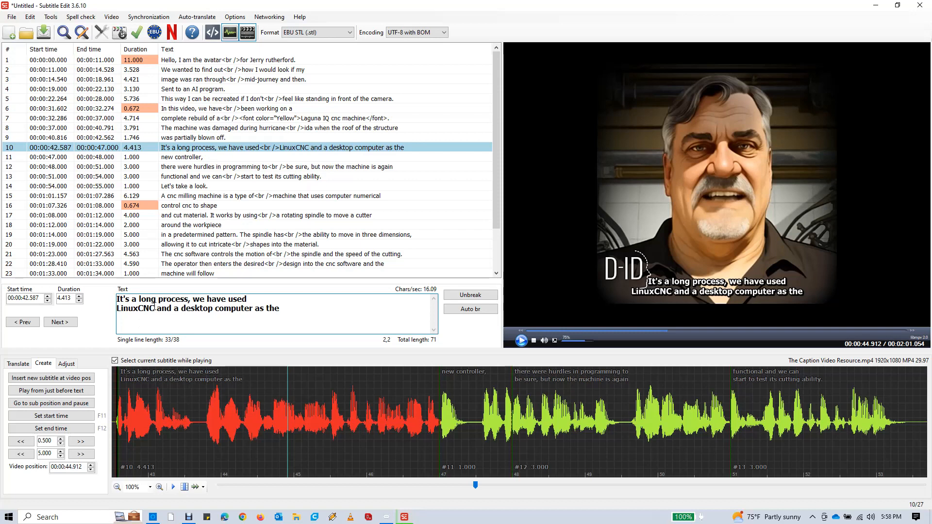
- Color the word "LinuxCNC" in subtitle 10 yellow
{"action": "right_click", "coordinate": [128, 311]}
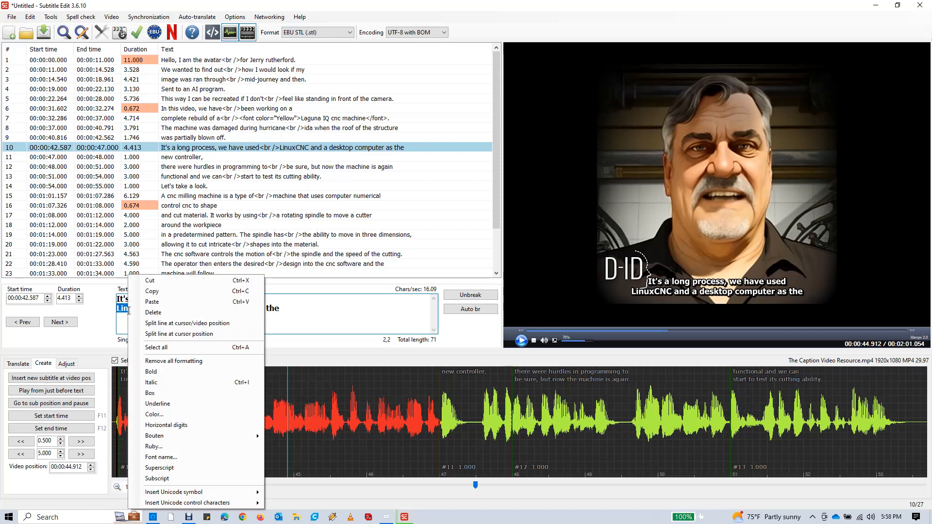
{"action": "left_click", "coordinate": [159, 415]}
{"action": "double_click", "coordinate": [474, 247]}
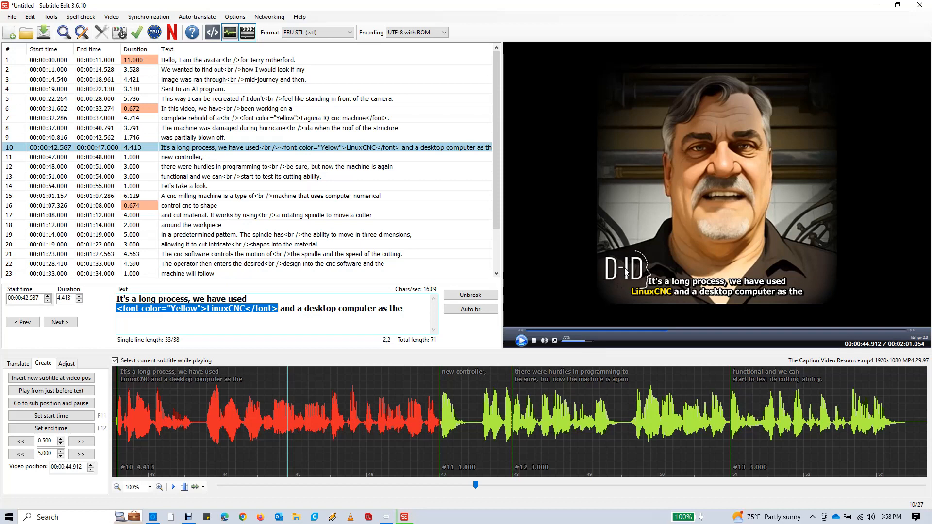
- Set subtitle 10's alignment to Bottom/right and play the video on from there
{"action": "left_click", "coordinate": [235, 151]}
{"action": "right_click", "coordinate": [235, 152]}
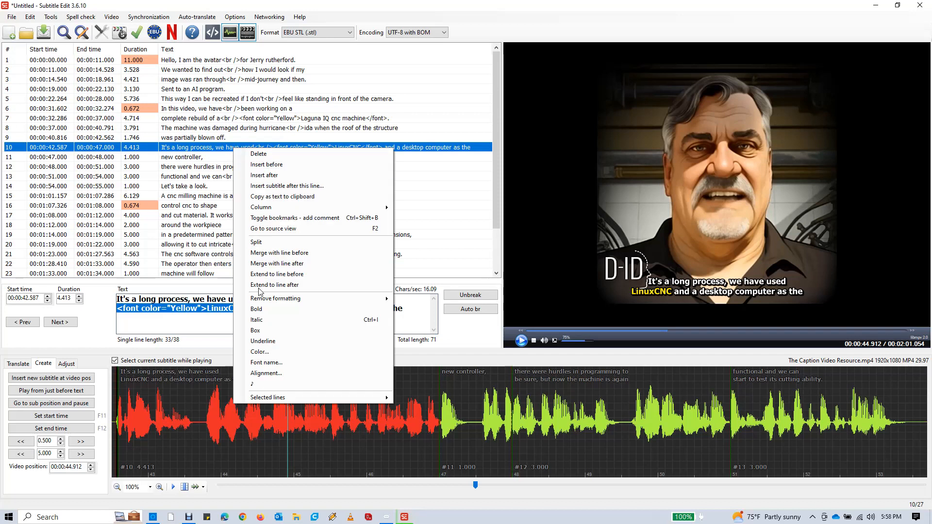
{"action": "left_click", "coordinate": [271, 373]}
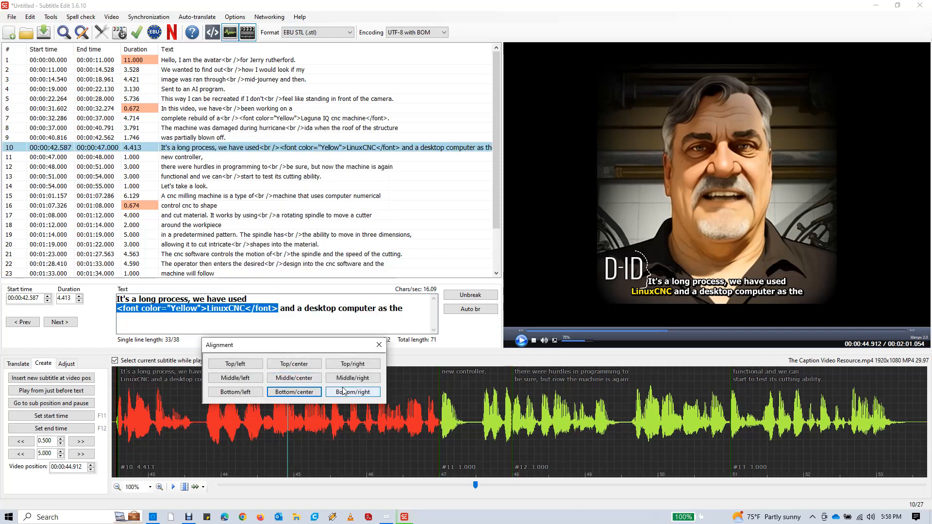
{"action": "left_click", "coordinate": [345, 397]}
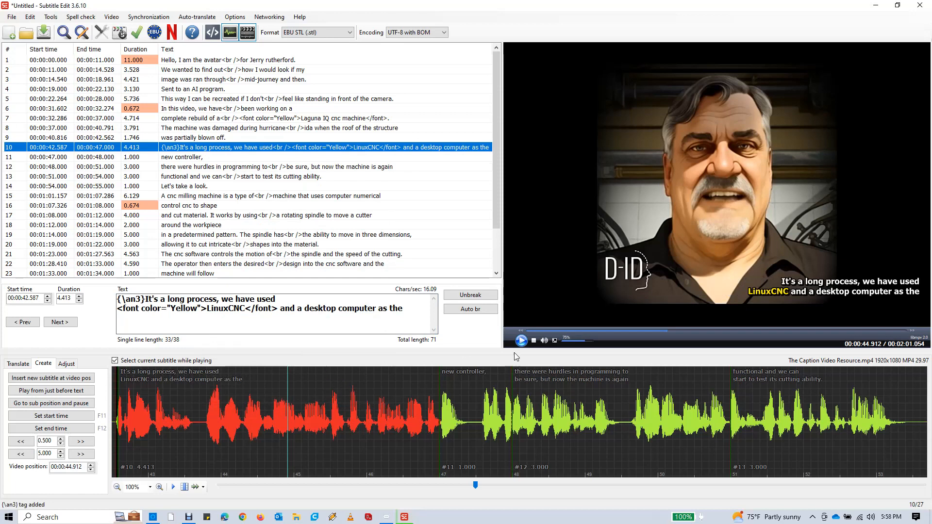
{"action": "left_click", "coordinate": [521, 340]}
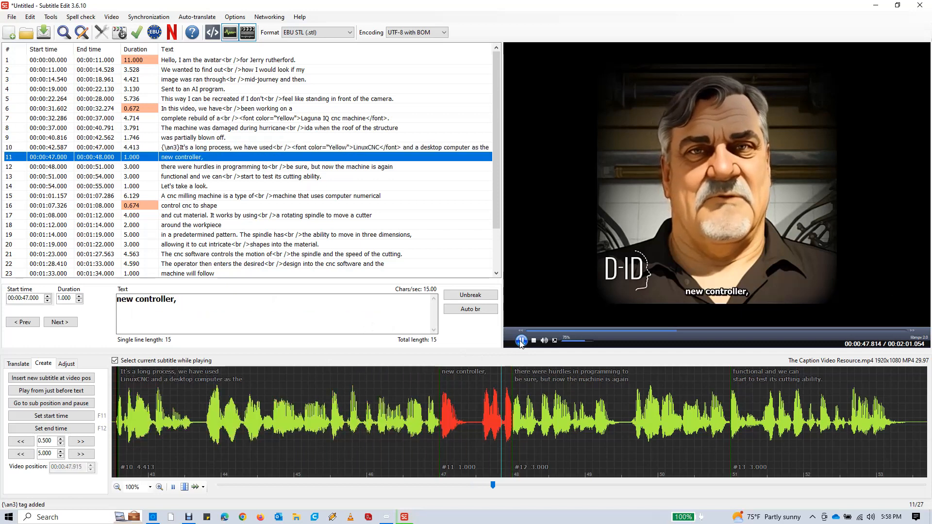
- Pause the video at about 49.4 seconds and inspect subtitles 4 to 6, 14 and 15 to locate the avatar scene's limits
{"action": "left_click", "coordinate": [520, 341]}
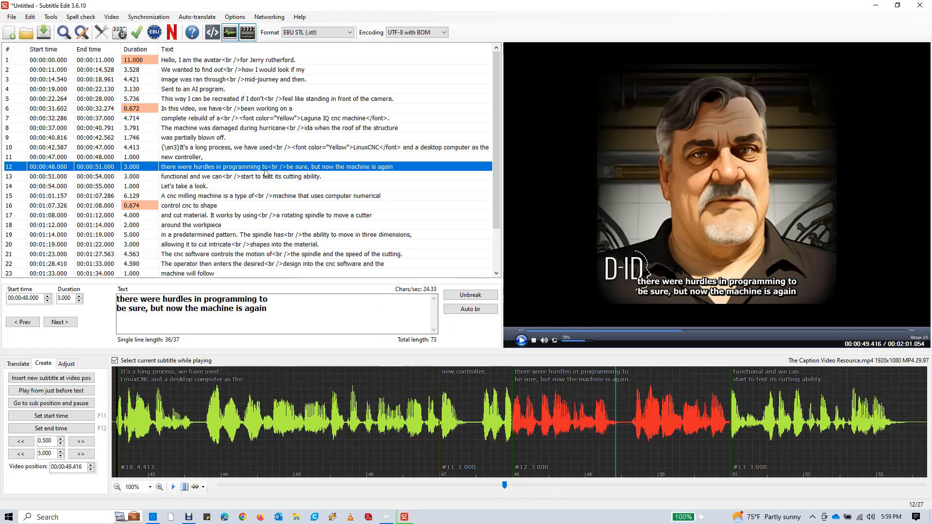
{"action": "left_click", "coordinate": [207, 91]}
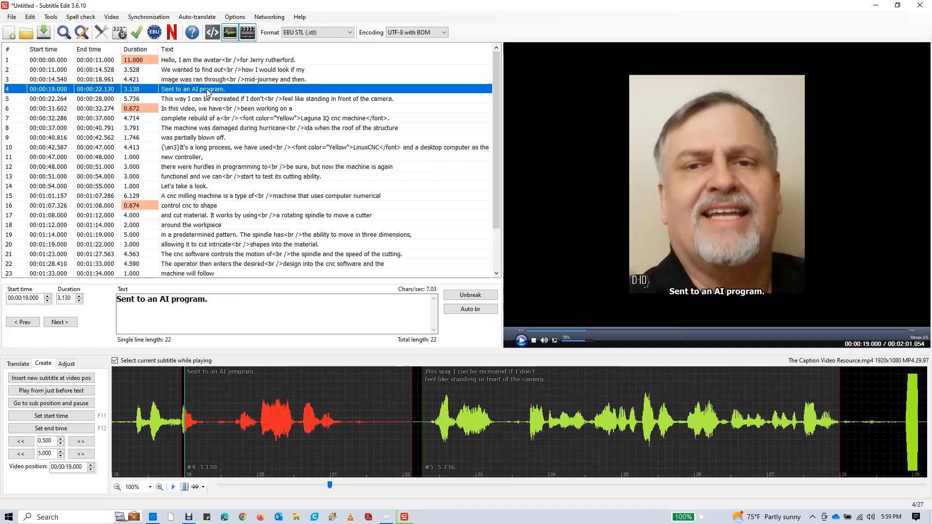
{"action": "left_click", "coordinate": [207, 99]}
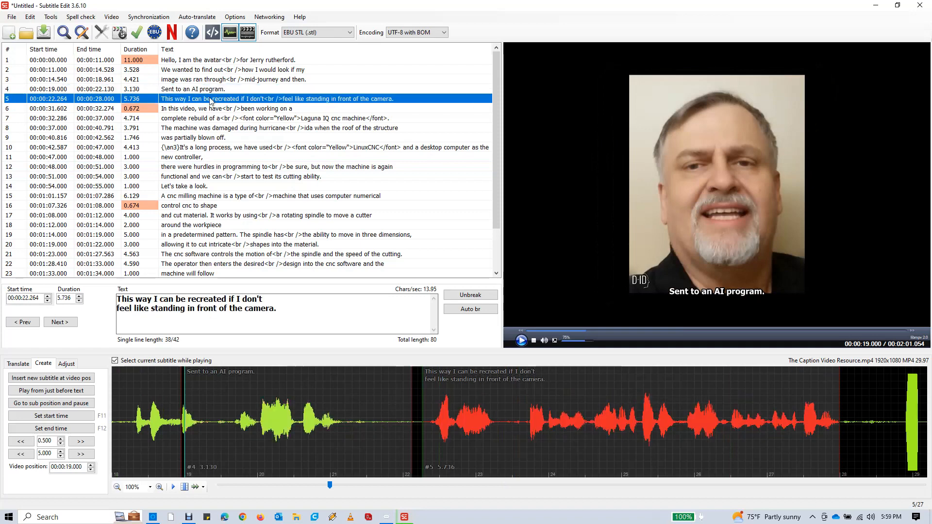
{"action": "left_click", "coordinate": [208, 111]}
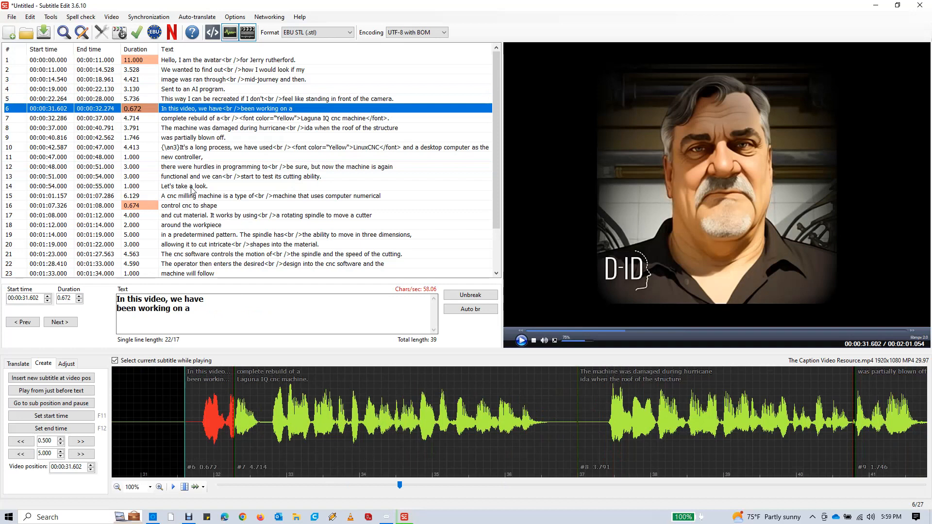
{"action": "left_click", "coordinate": [192, 187]}
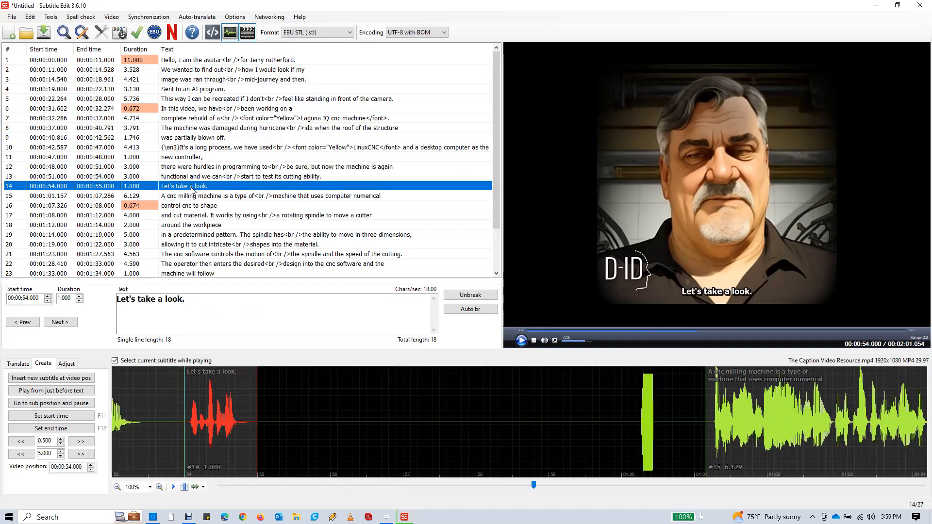
{"action": "left_click", "coordinate": [189, 196]}
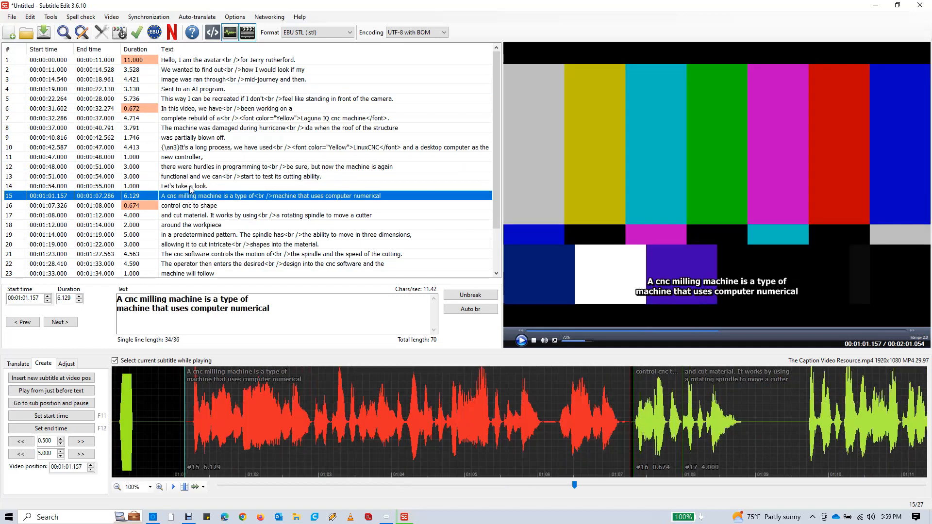
{"action": "left_click", "coordinate": [190, 187]}
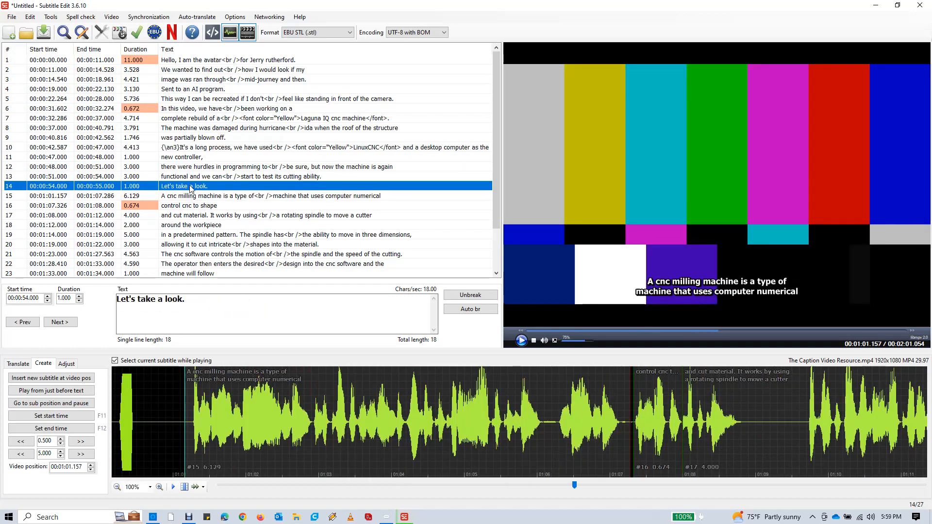
- Set the alignment of subtitles 6 through 14 to Bottom/right
{"action": "left_click", "coordinate": [192, 100]}
{"action": "left_click", "coordinate": [192, 109]}
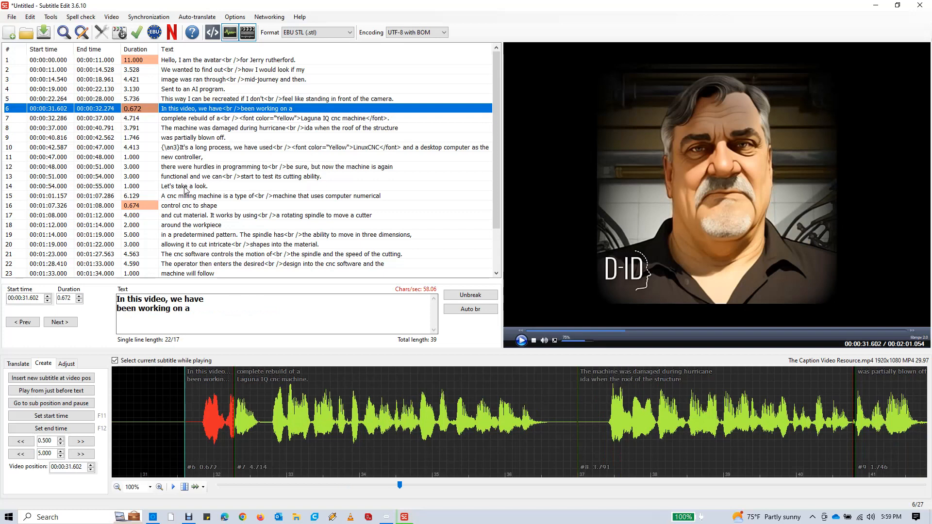
{"action": "left_click", "coordinate": [185, 187], "text": "shift"}
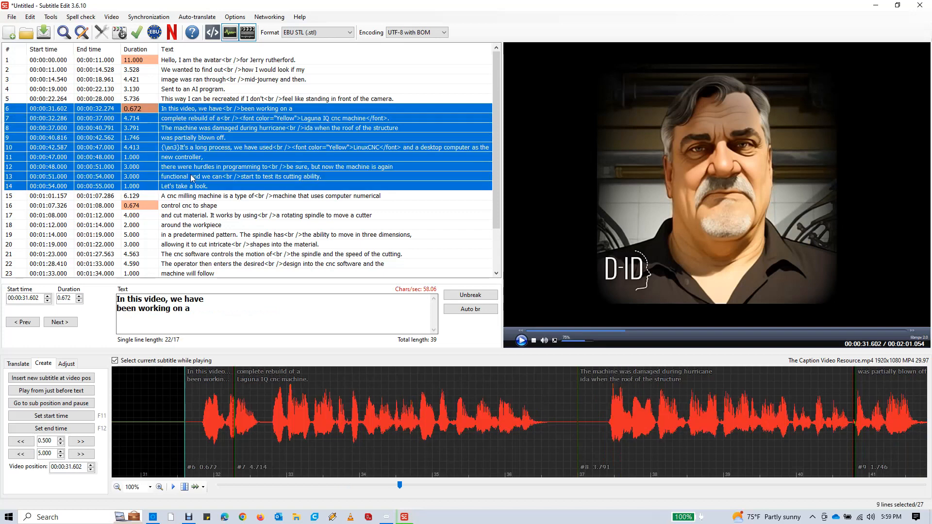
{"action": "right_click", "coordinate": [212, 140]}
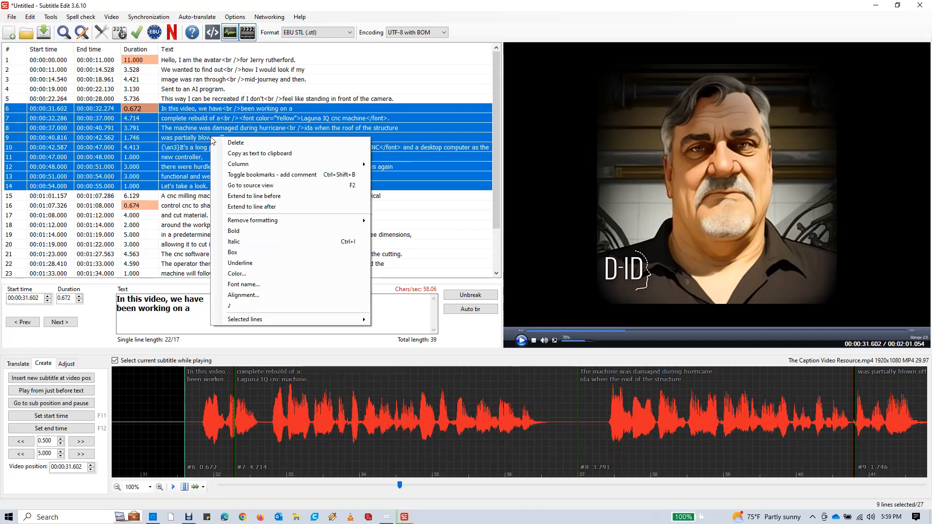
{"action": "left_click", "coordinate": [249, 295]}
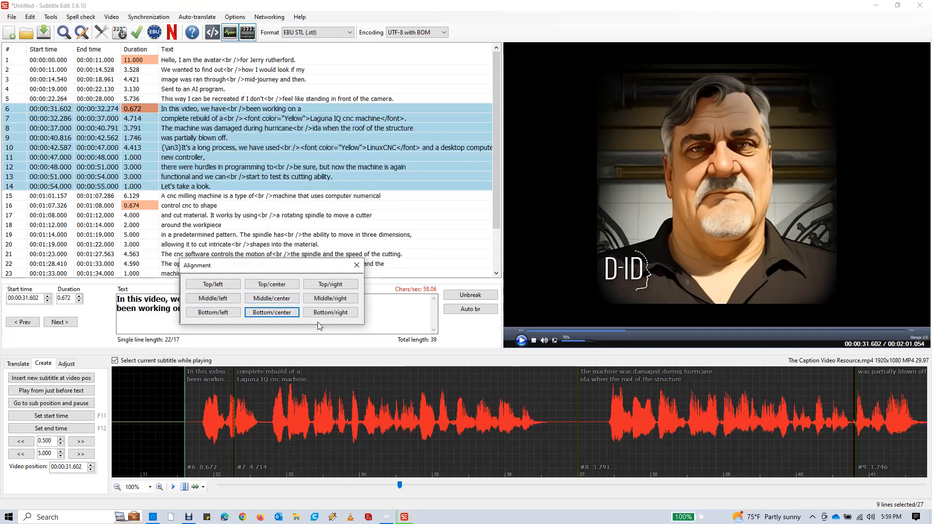
{"action": "left_click", "coordinate": [335, 316]}
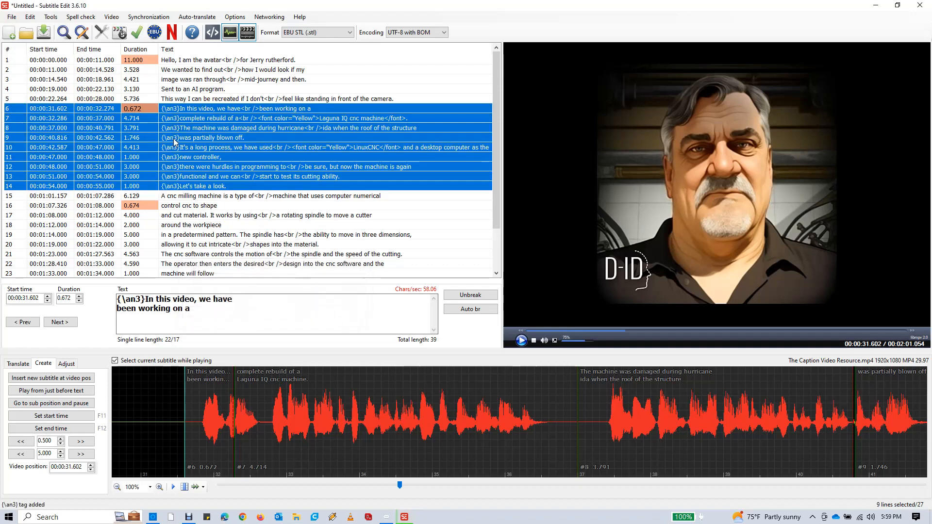
- Play the video from subtitle 5 to about 49 seconds to check the caption placement
{"action": "left_click", "coordinate": [178, 198]}
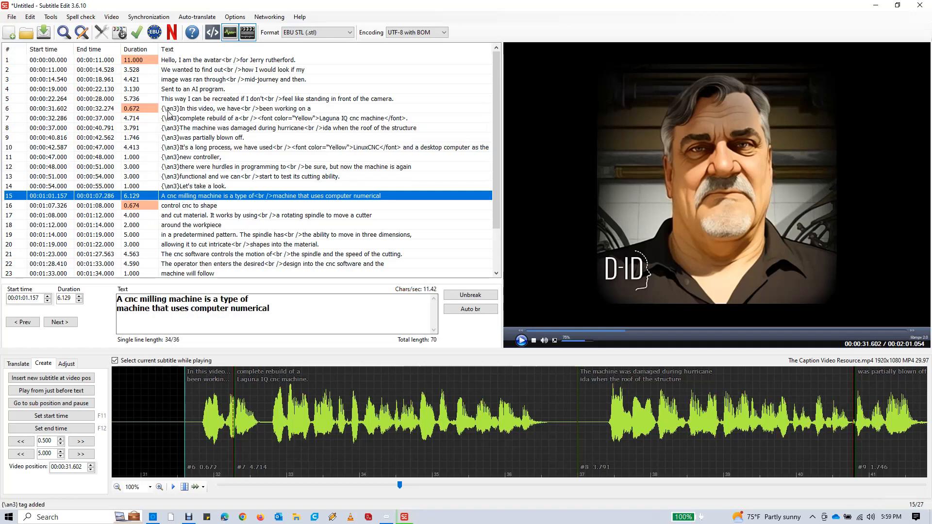
{"action": "left_click", "coordinate": [181, 100]}
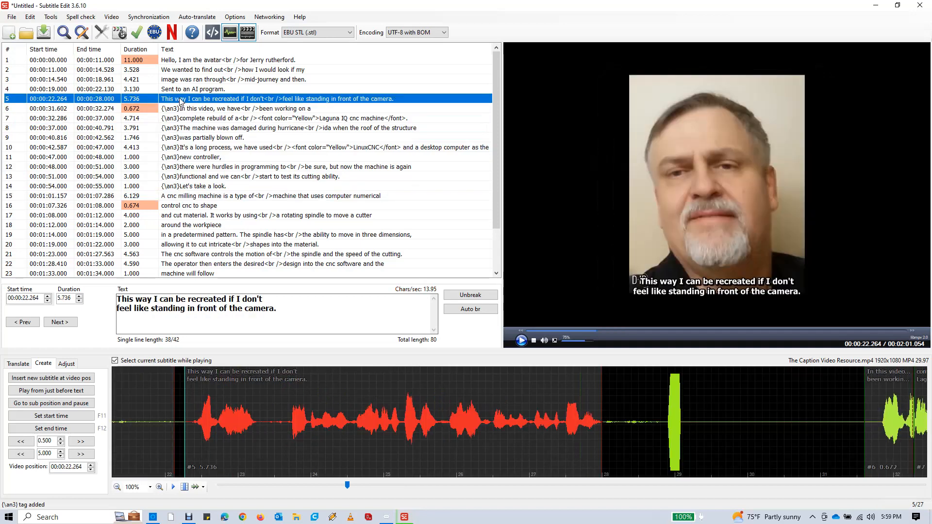
{"action": "left_click", "coordinate": [522, 341]}
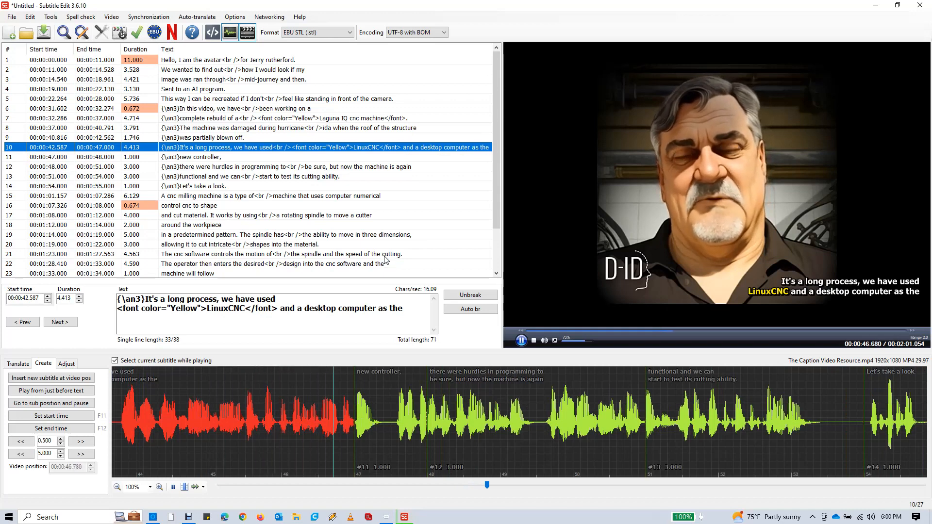
{"action": "left_click", "coordinate": [517, 340]}
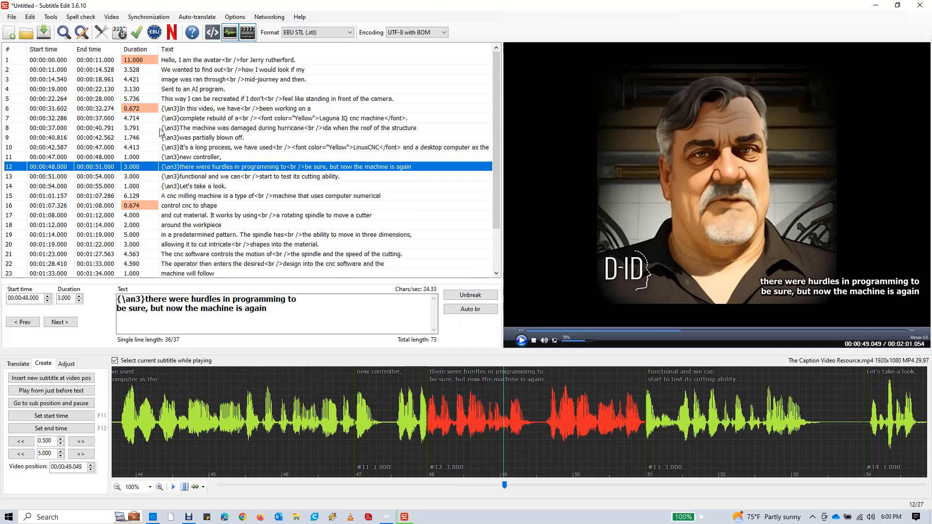
- Change the alignment of subtitles 6 through 14 to Top/center
{"action": "left_click", "coordinate": [177, 110]}
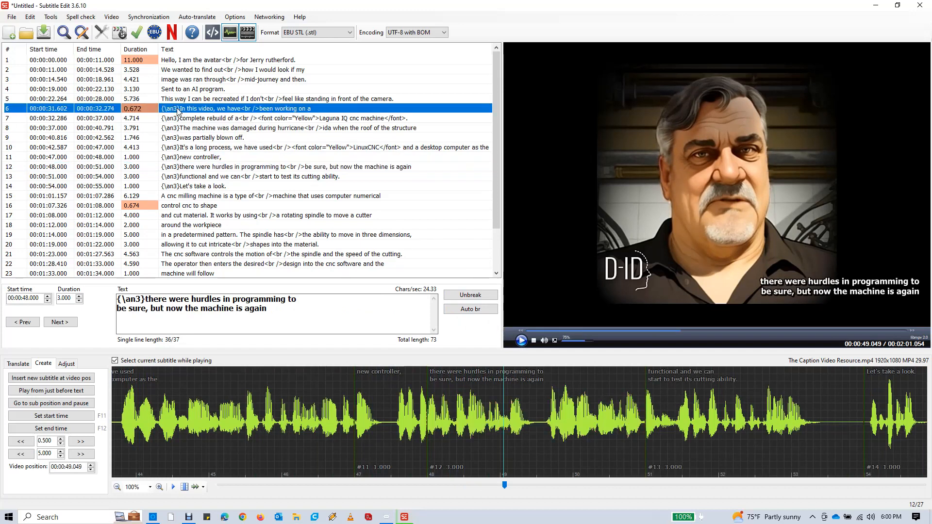
{"action": "left_click", "coordinate": [188, 186], "text": "shift"}
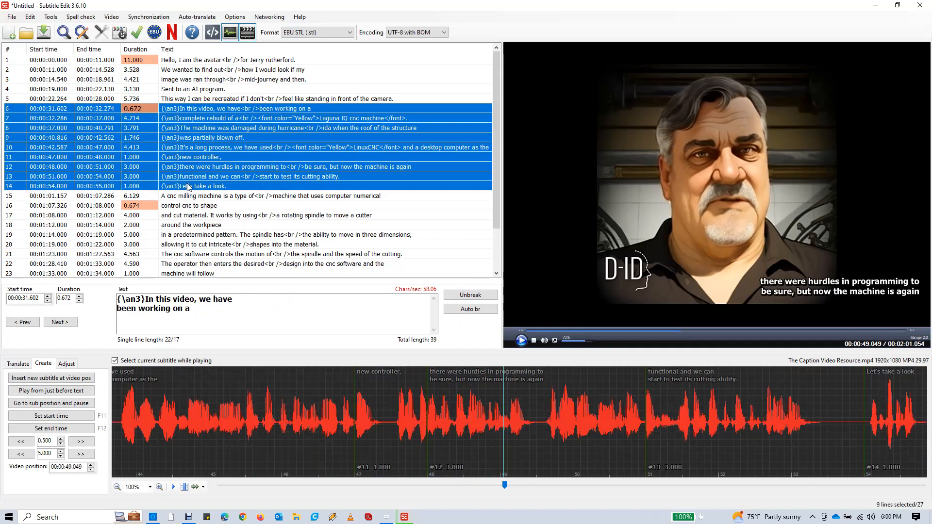
{"action": "right_click", "coordinate": [187, 186]}
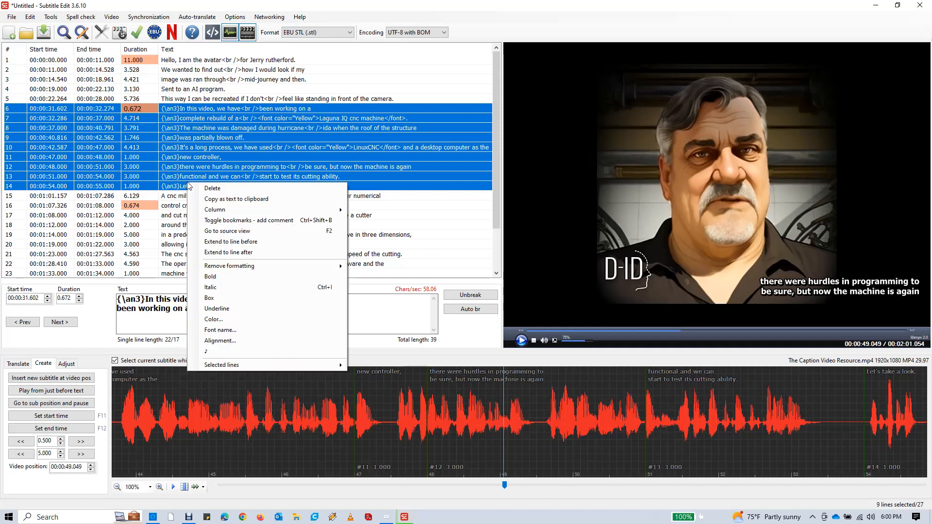
{"action": "left_click", "coordinate": [225, 341]}
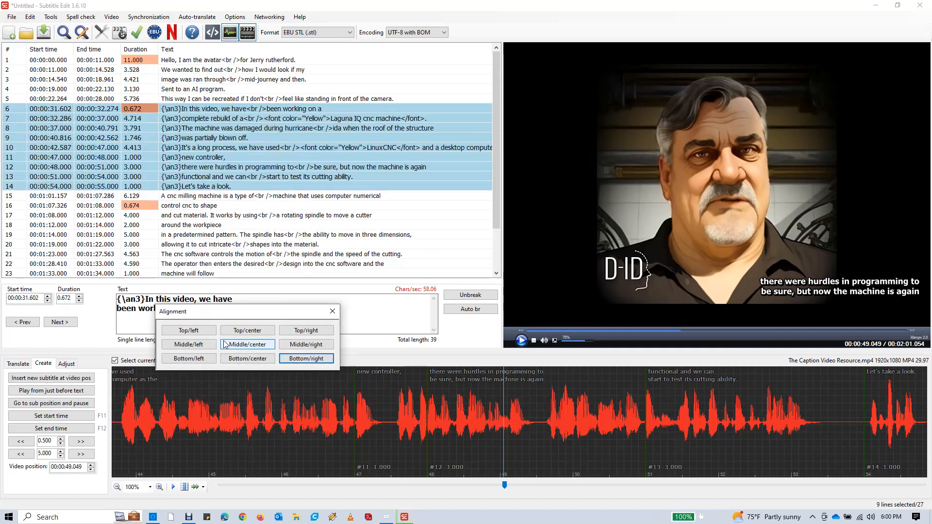
{"action": "left_click", "coordinate": [262, 330]}
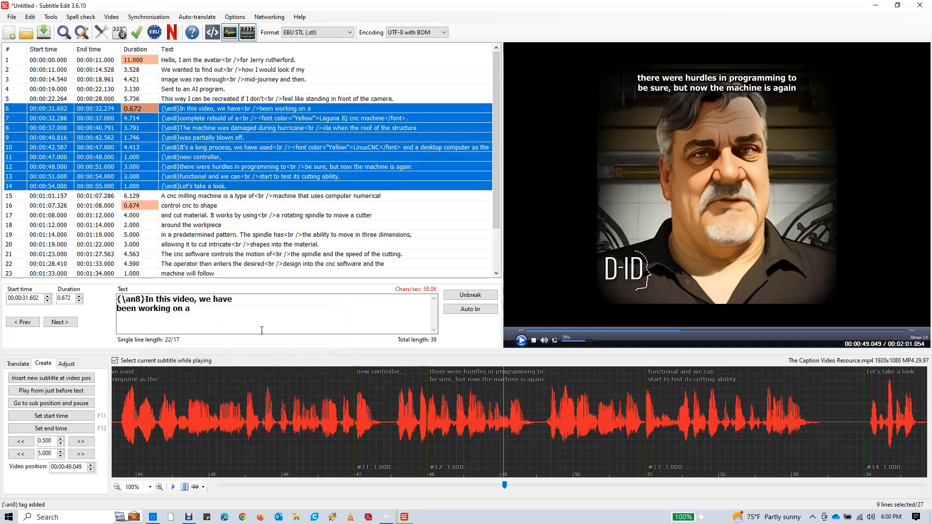
{"action": "left_click", "coordinate": [287, 244]}
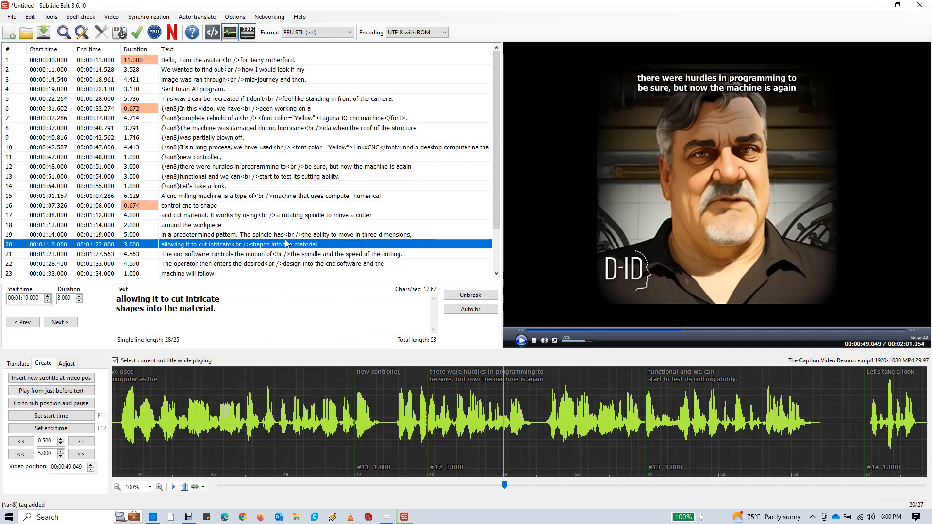
- Convert the subtitle format to SubRip (.srt) and view the color choices for subtitle 15 without applying one
{"action": "left_click", "coordinate": [349, 33]}
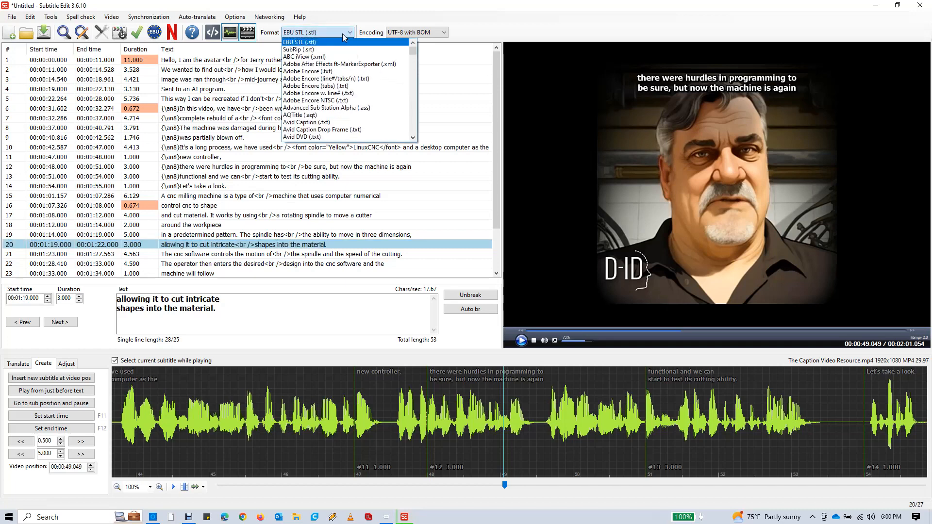
{"action": "left_click", "coordinate": [308, 51]}
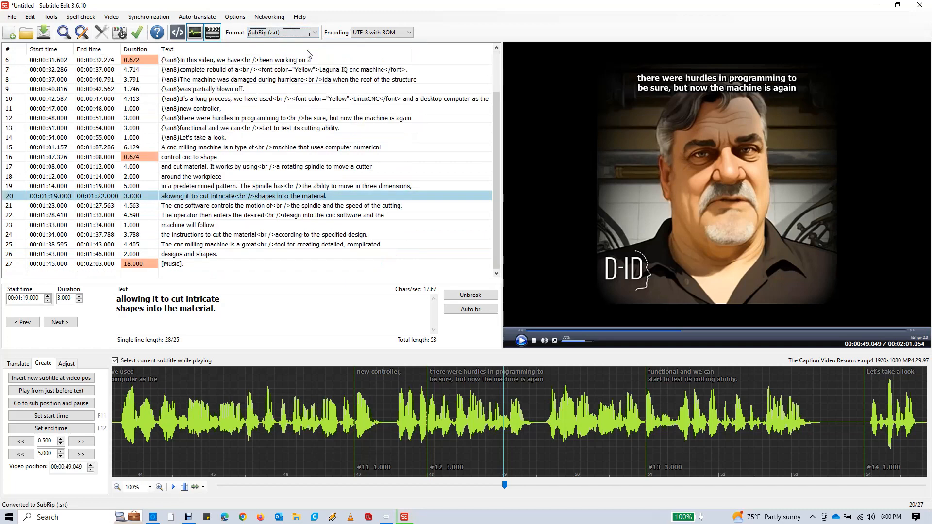
{"action": "right_click", "coordinate": [281, 148]}
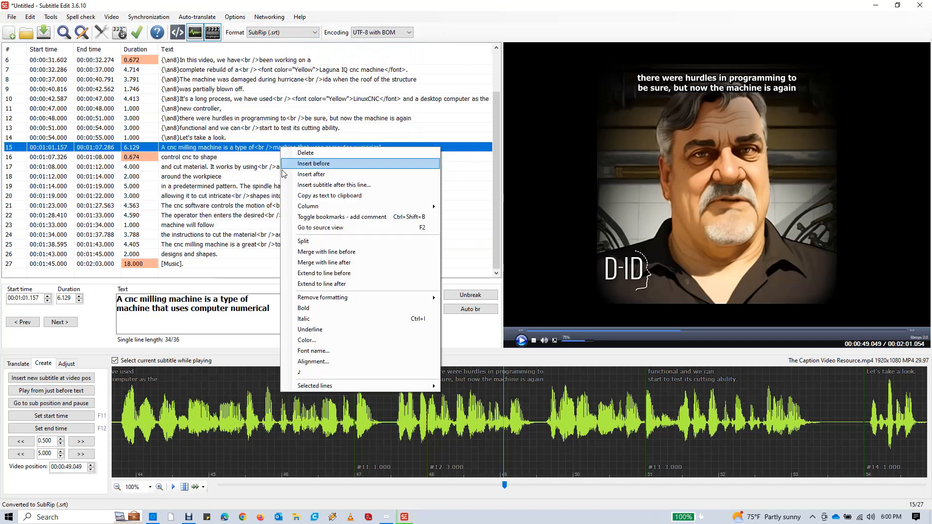
{"action": "left_click", "coordinate": [316, 341]}
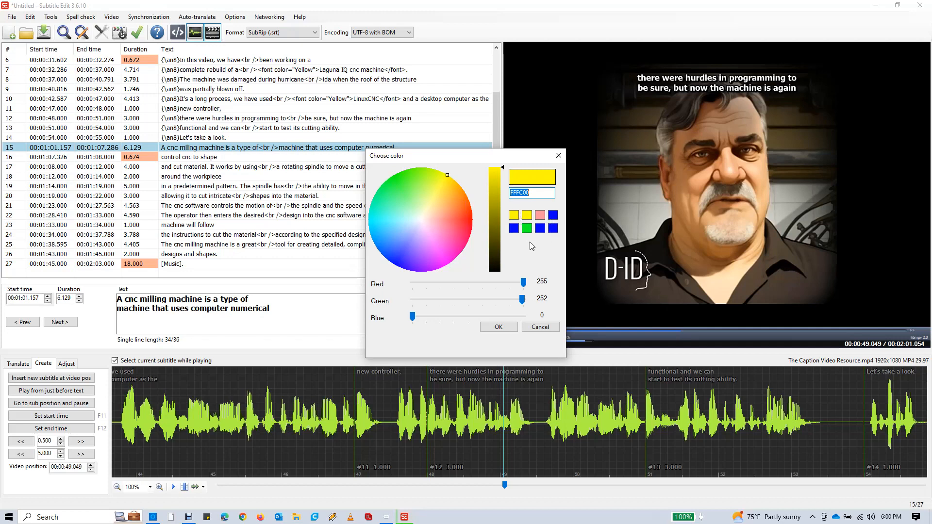
{"action": "left_click", "coordinate": [539, 329]}
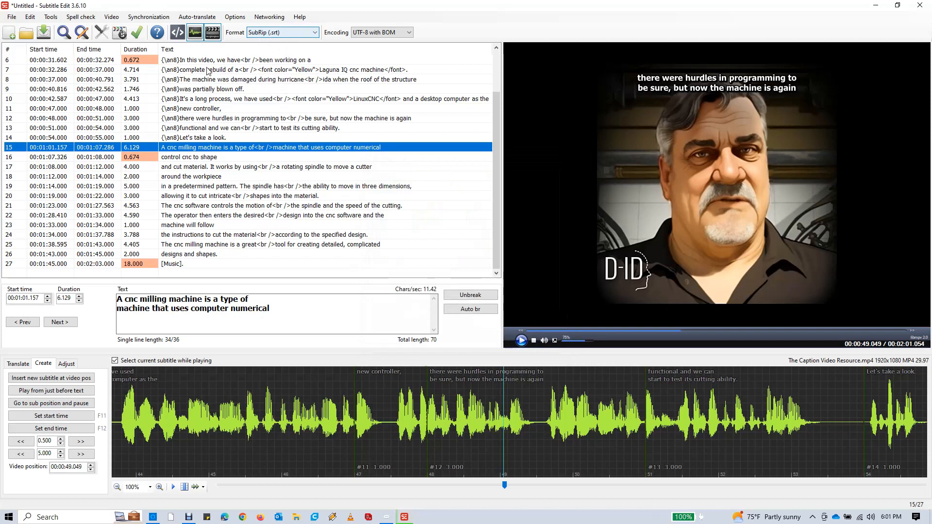
- Save the subtitles in EBU STL format as The Caption Video Resource.stl
{"action": "left_click", "coordinate": [12, 17]}
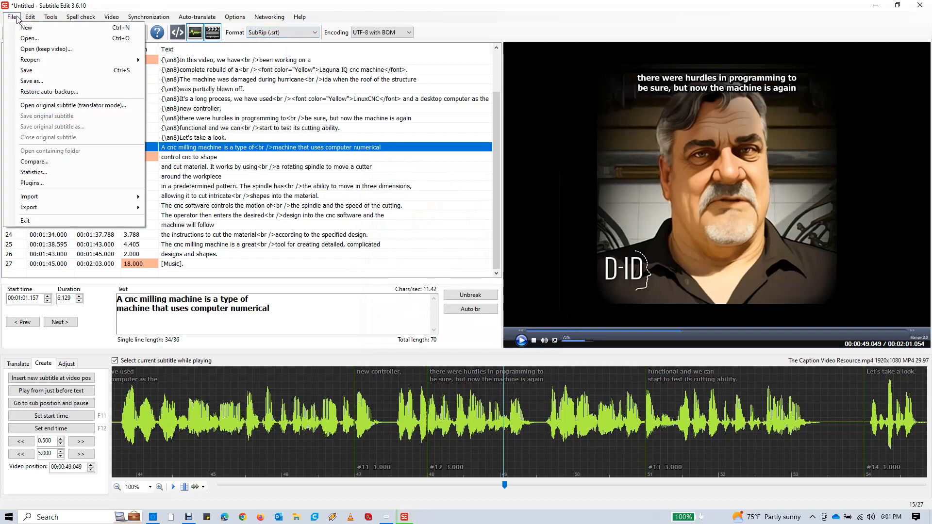
{"action": "left_click", "coordinate": [42, 81]}
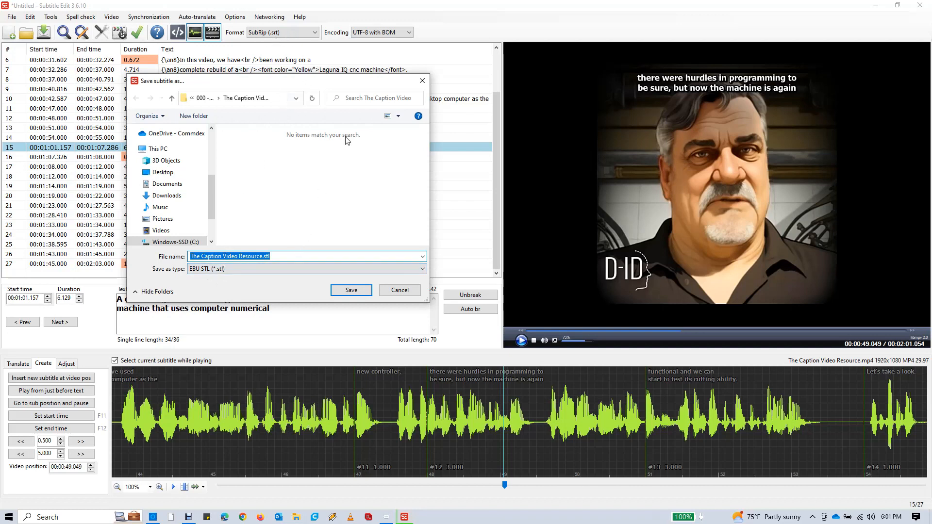
{"action": "left_click", "coordinate": [351, 290]}
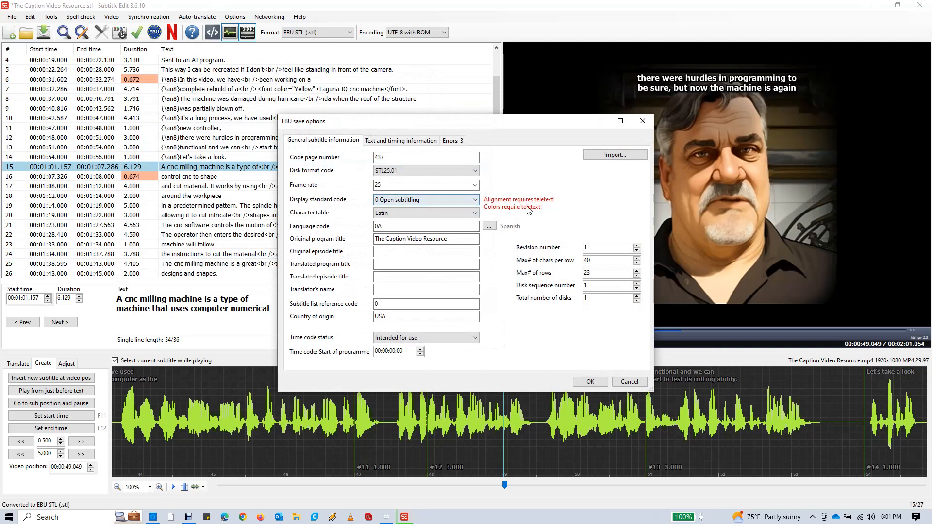
- Set the EBU display standard code to 2 Level-2 teletext and the maximum characters per row to 38, and accept the save options
{"action": "left_click", "coordinate": [465, 203]}
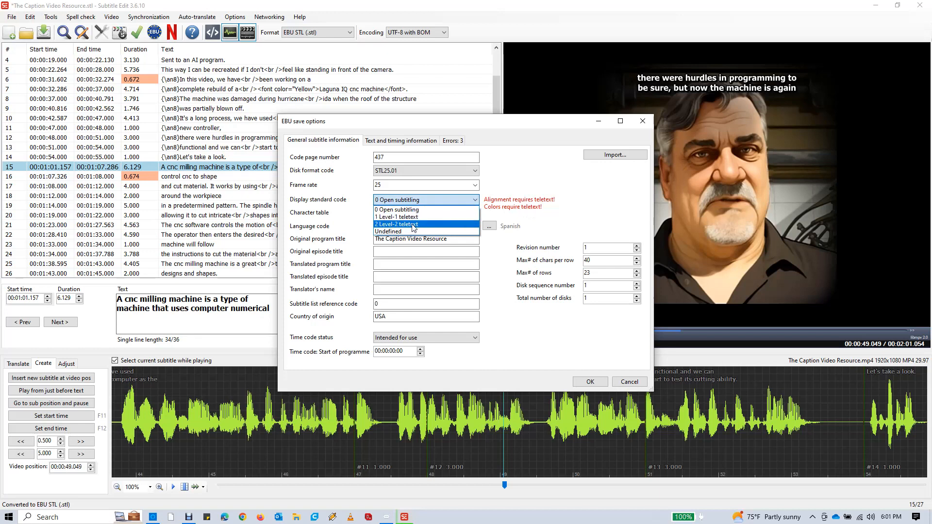
{"action": "left_click", "coordinate": [412, 226]}
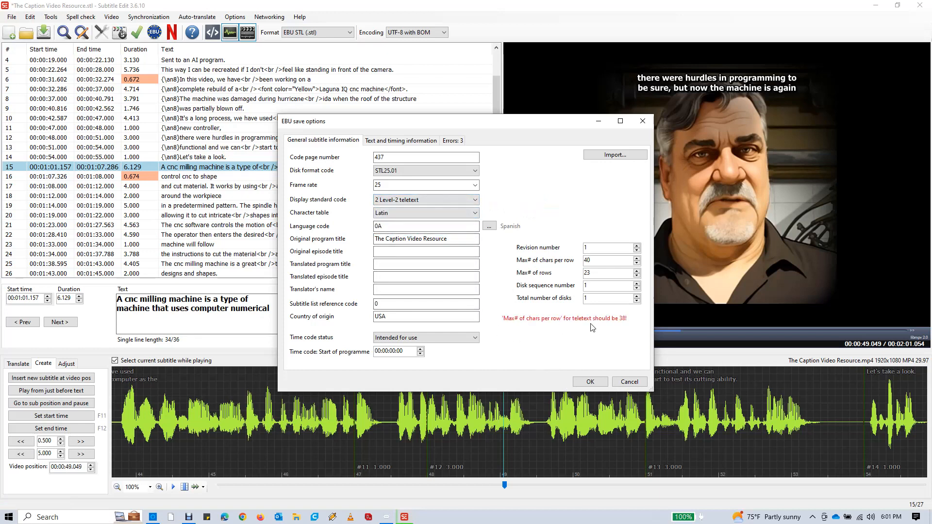
{"action": "left_click", "coordinate": [637, 263]}
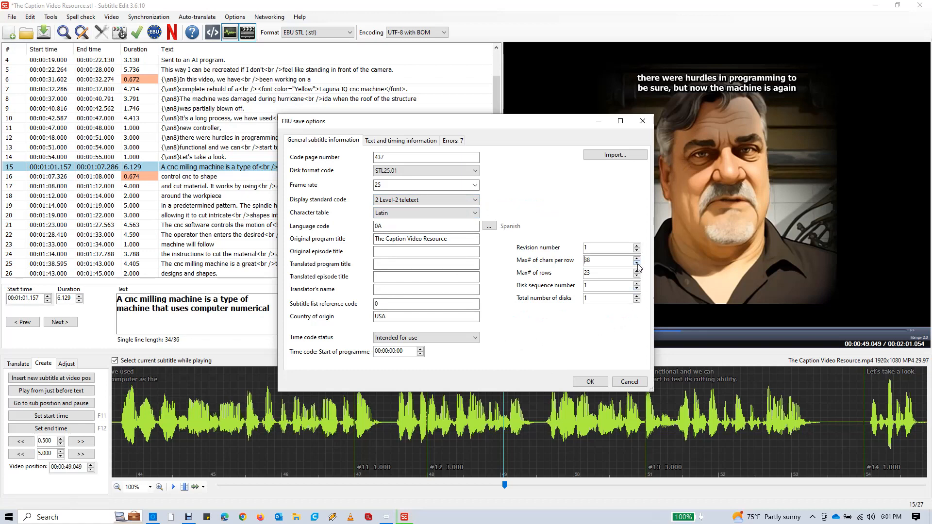
{"action": "left_click", "coordinate": [591, 382]}
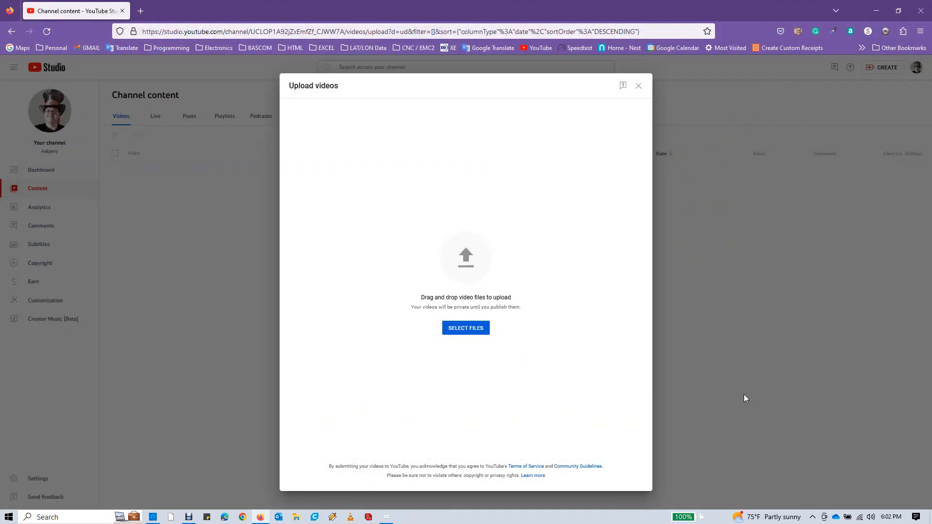
- Upload The Caption Video Resource.mp4 from The Caption Video folder inside 000 - AI Tests
{"action": "left_click", "coordinate": [476, 330]}
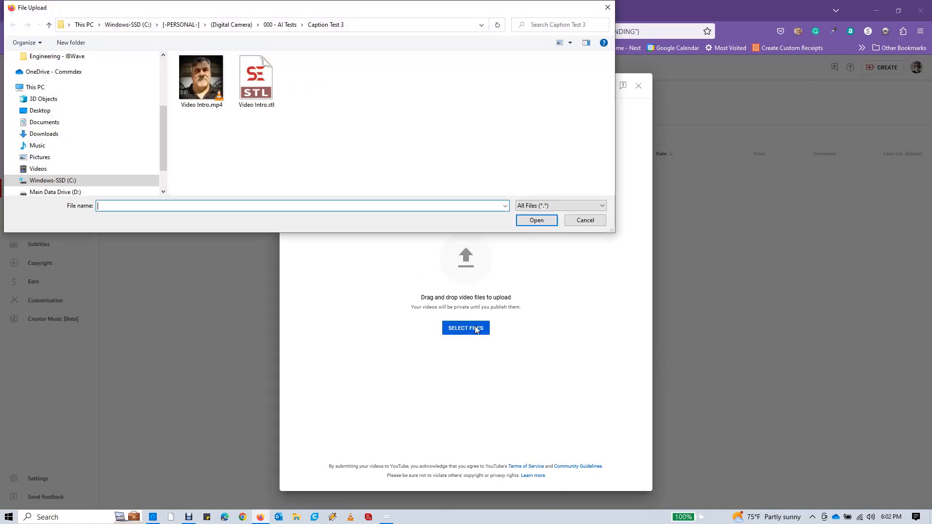
{"action": "left_click", "coordinate": [280, 25]}
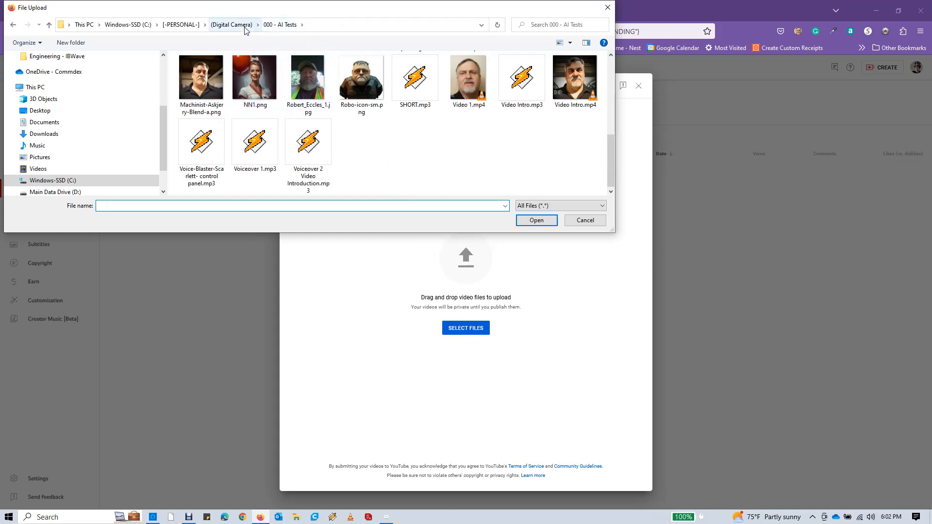
{"action": "left_click_drag", "start_coordinate": [612, 147], "coordinate": [614, 85]}
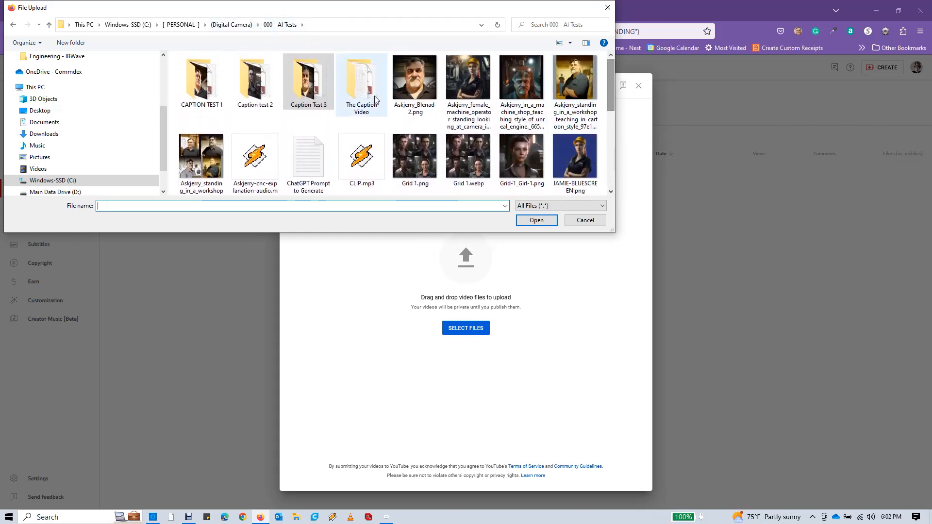
{"action": "double_click", "coordinate": [374, 92]}
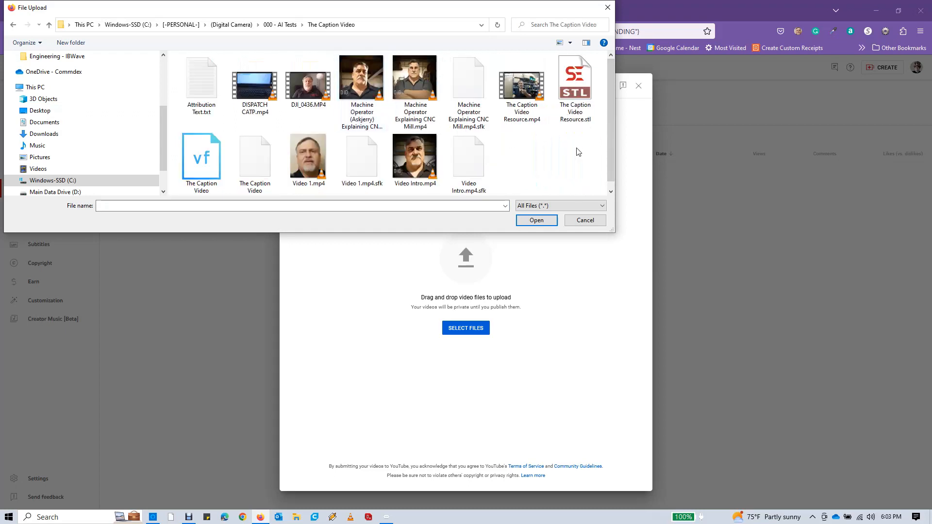
{"action": "left_click", "coordinate": [529, 90]}
{"action": "left_click", "coordinate": [531, 221]}
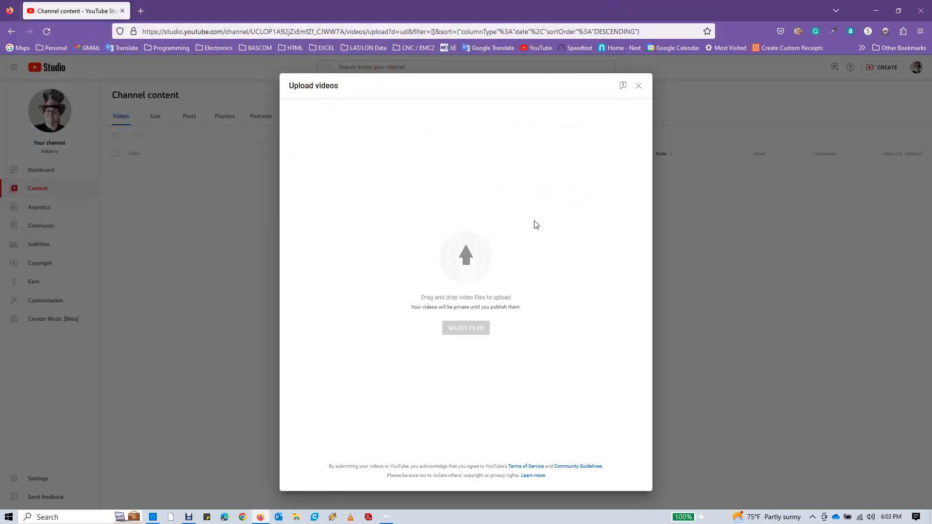
- Enter the video description "Hello Users, this is a test" and add the video to the UNLISTED playlist
{"action": "left_click", "coordinate": [335, 209]}
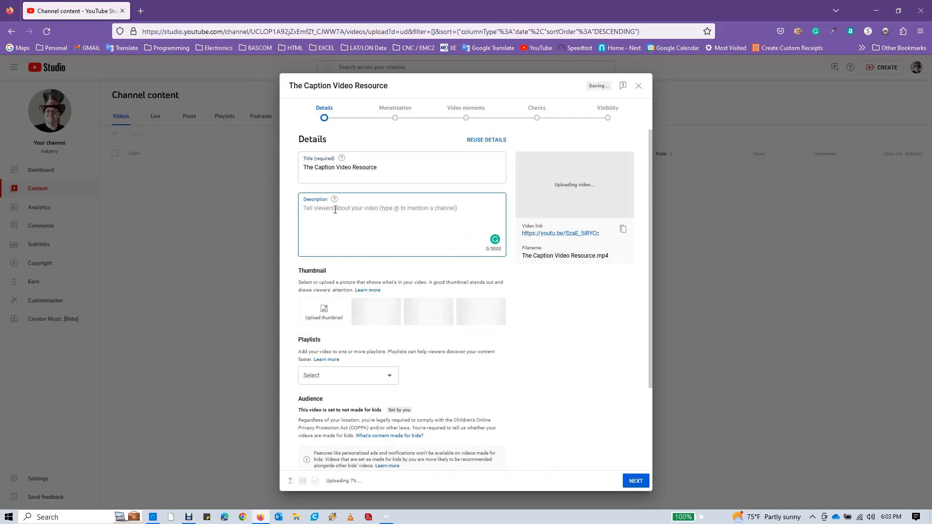
{"action": "type", "text": "Hello Users, this is a test"}
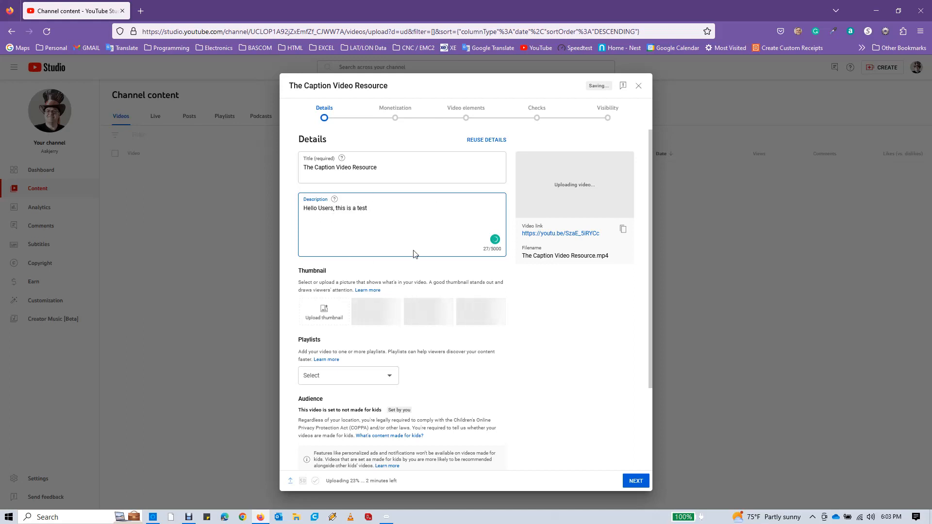
{"action": "left_click", "coordinate": [389, 376]}
{"action": "left_click", "coordinate": [311, 349]}
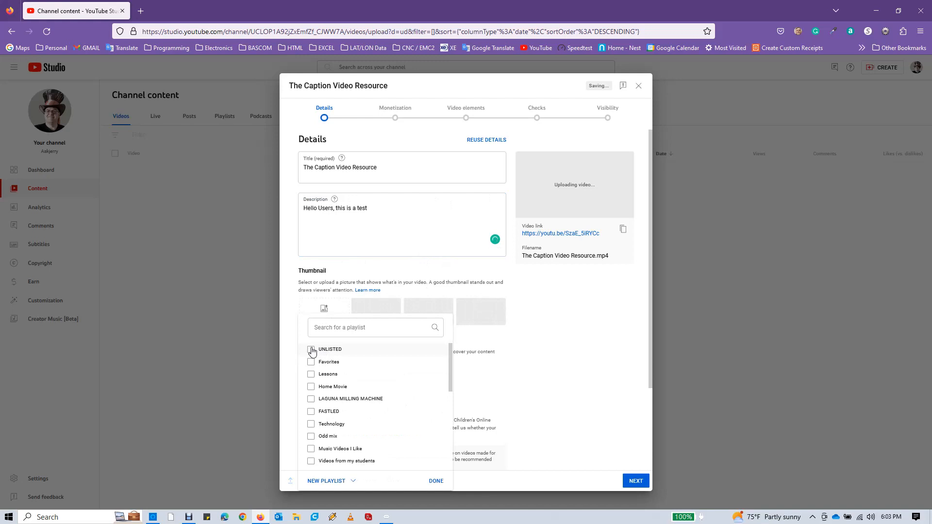
{"action": "left_click", "coordinate": [526, 399]}
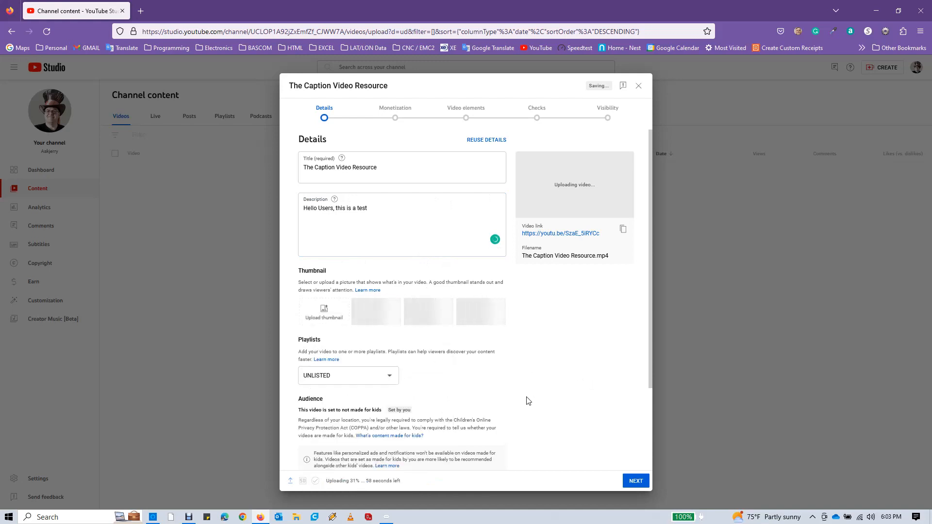
- Expand the additional video details and review the promotion, tags, language, caption certification and license settings
{"action": "scroll", "coordinate": [465, 397], "scroll_direction": "down", "scroll_amount": 1}
{"action": "scroll", "coordinate": [465, 396], "scroll_direction": "down", "scroll_amount": 3}
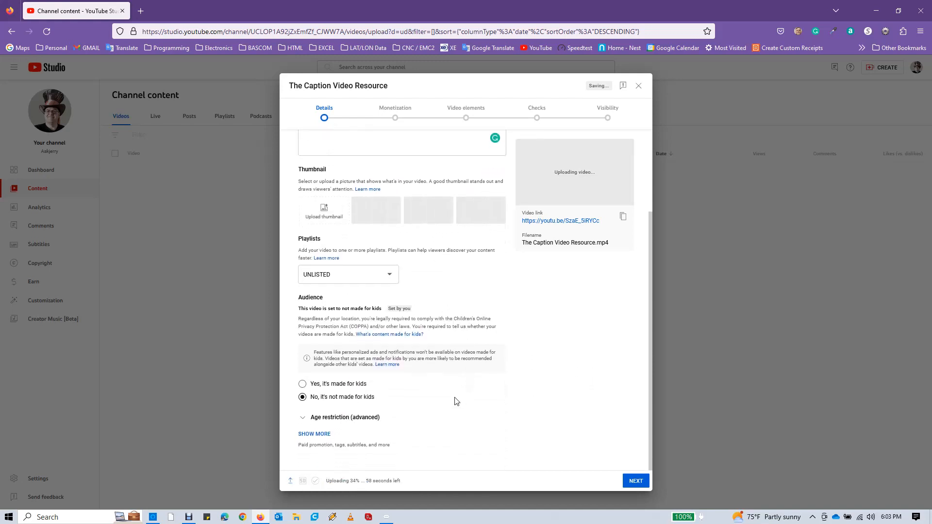
{"action": "left_click", "coordinate": [311, 434]}
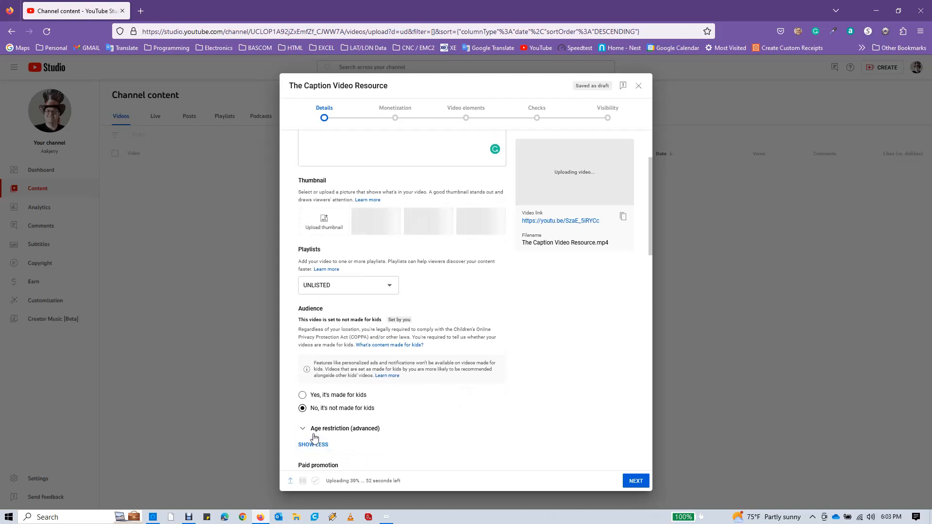
{"action": "scroll", "coordinate": [422, 422], "scroll_direction": "down", "scroll_amount": 6}
{"action": "scroll", "coordinate": [424, 422], "scroll_direction": "down", "scroll_amount": 5}
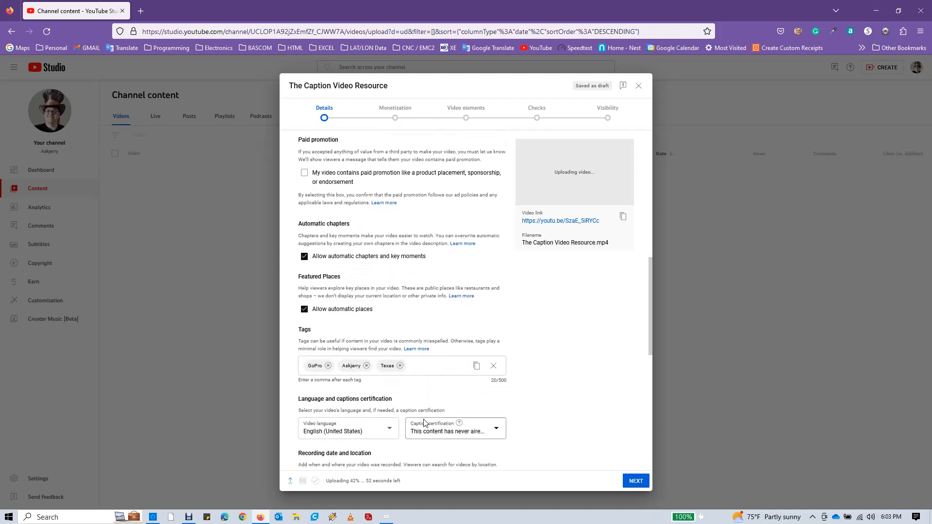
{"action": "scroll", "coordinate": [421, 422], "scroll_direction": "down", "scroll_amount": 7}
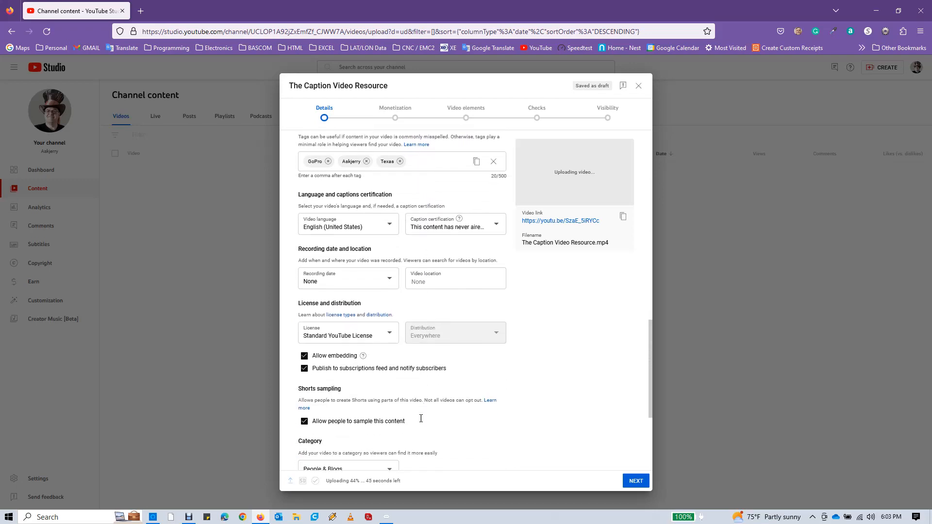
{"action": "scroll", "coordinate": [421, 422], "scroll_direction": "up", "scroll_amount": 15}
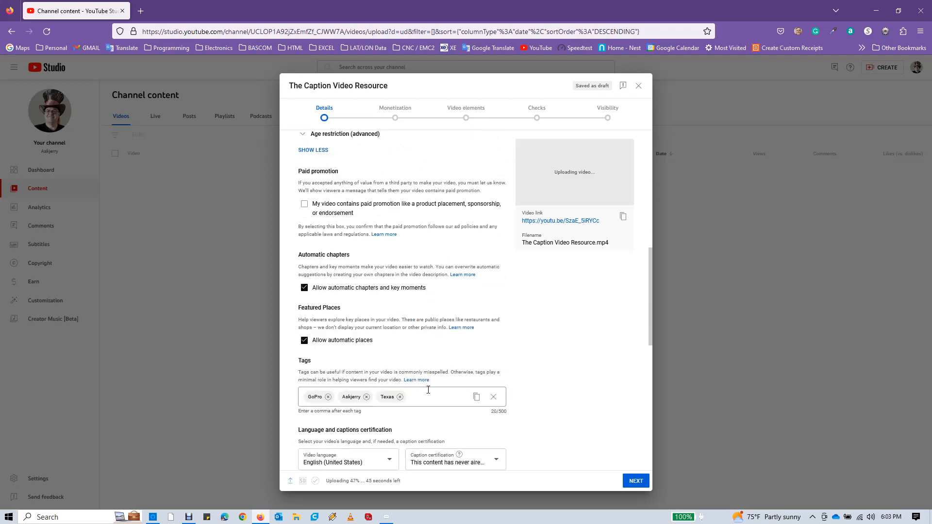
- Set the video's monetization to Off
{"action": "left_click", "coordinate": [396, 124]}
{"action": "left_click", "coordinate": [441, 180]}
{"action": "left_click", "coordinate": [321, 194]}
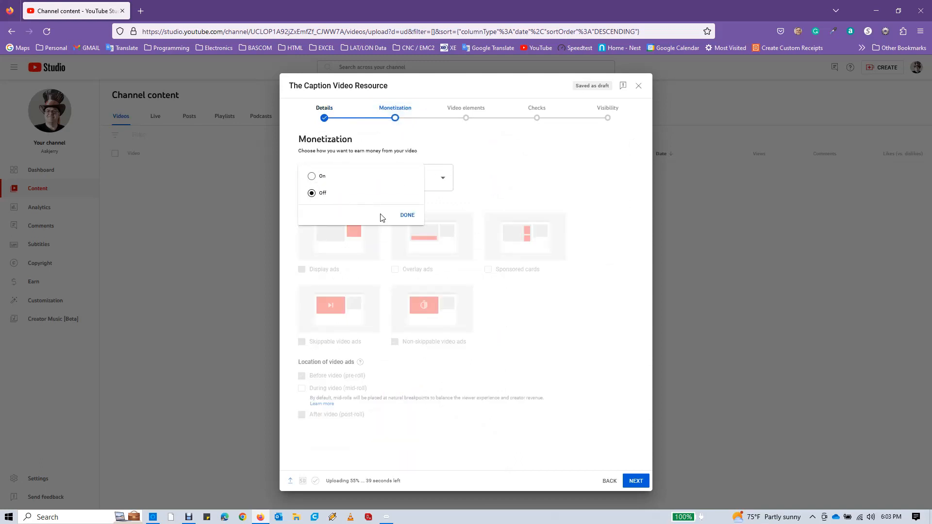
{"action": "left_click", "coordinate": [406, 215]}
- Add subtitles to the video from the file The Caption Video Resource.stl, using the With timing file type
{"action": "left_click", "coordinate": [465, 118]}
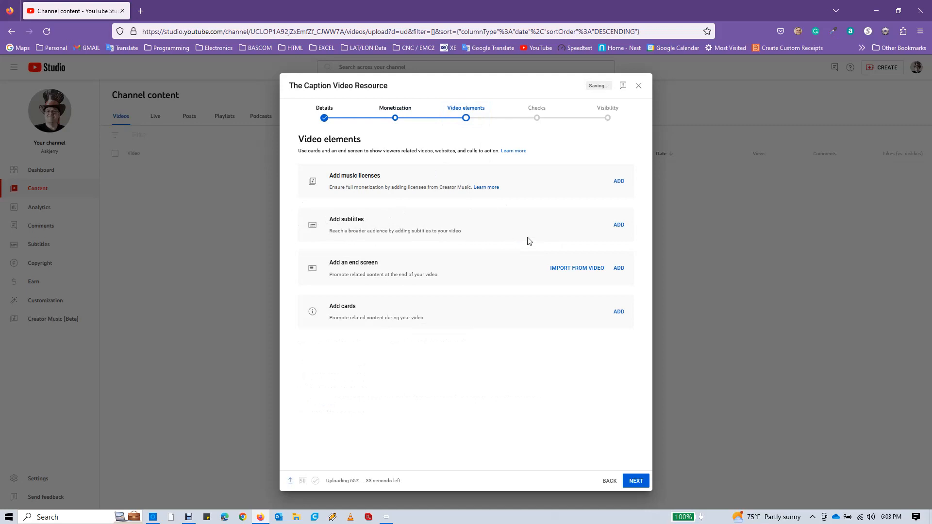
{"action": "left_click", "coordinate": [619, 226]}
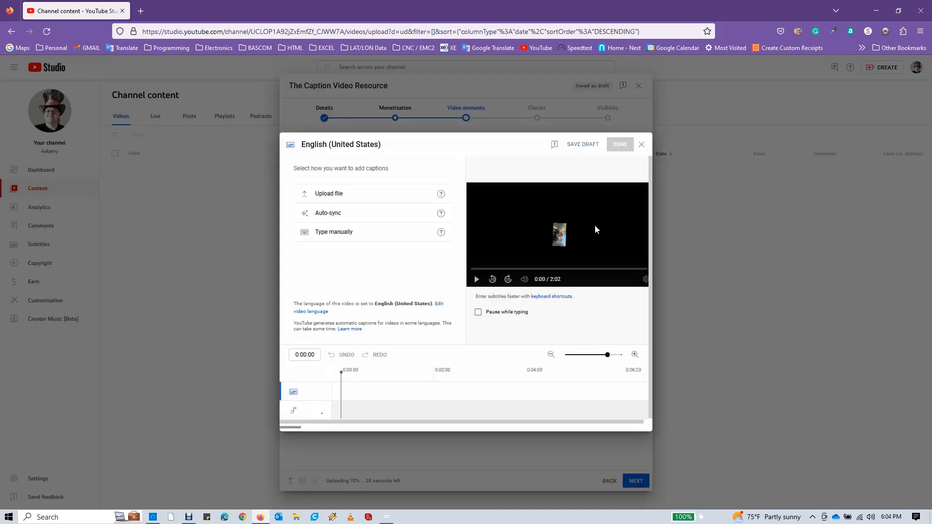
{"action": "left_click", "coordinate": [356, 199]}
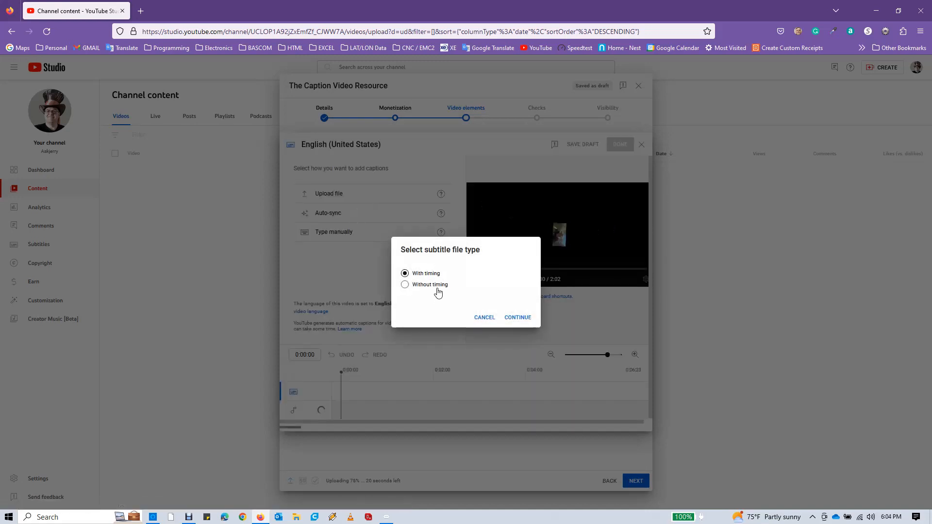
{"action": "left_click", "coordinate": [518, 318]}
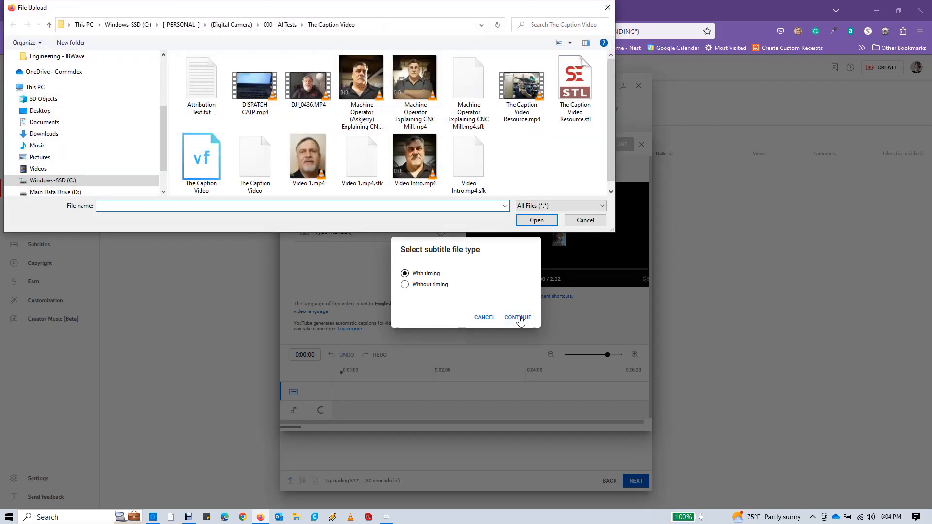
{"action": "left_click", "coordinate": [574, 115]}
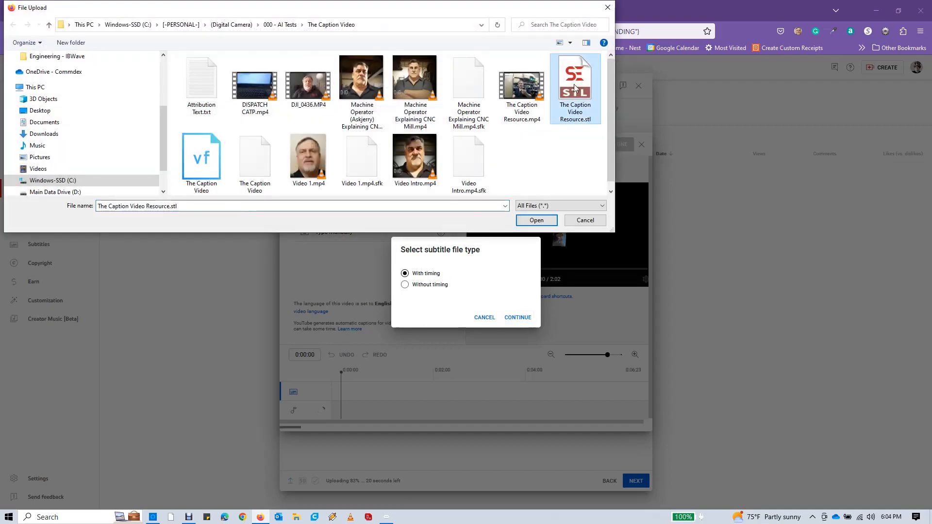
{"action": "left_click", "coordinate": [536, 220]}
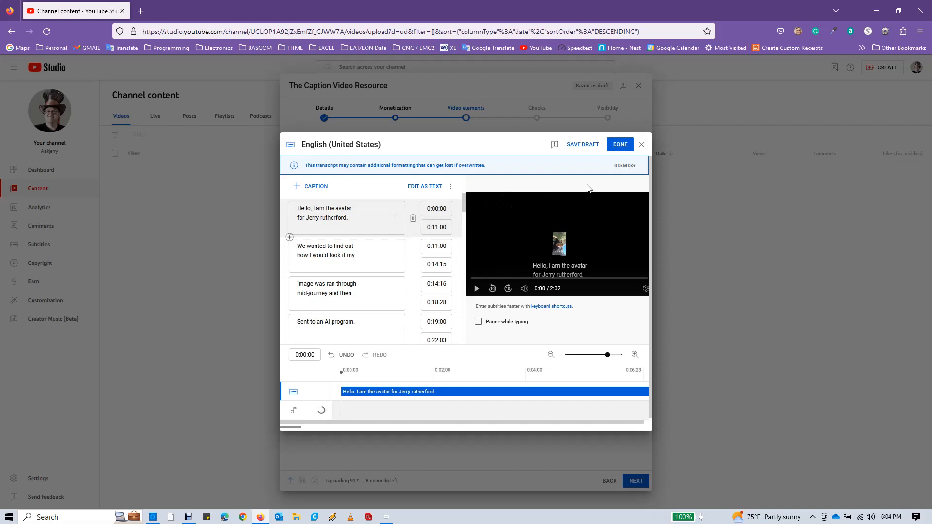
{"action": "left_click", "coordinate": [621, 144]}
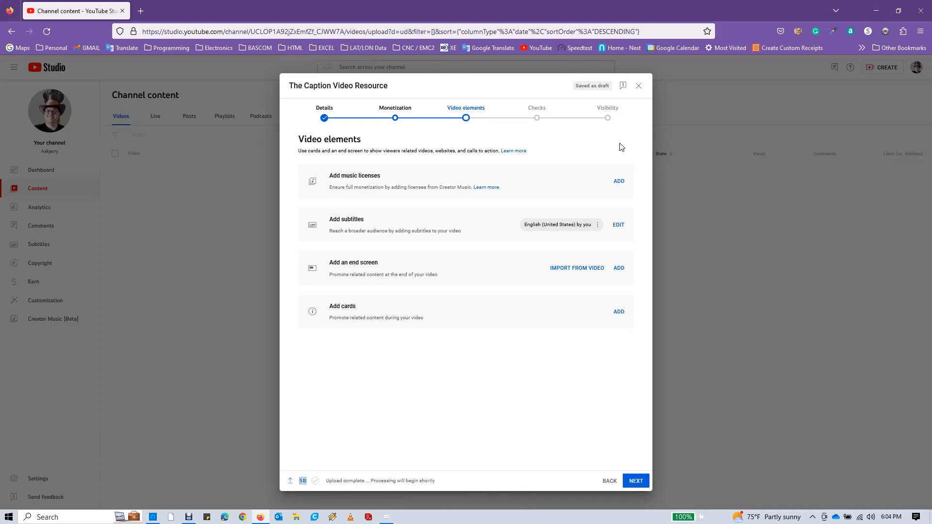
- Save the uploaded video with its visibility set to Unlisted
{"action": "left_click", "coordinate": [607, 121]}
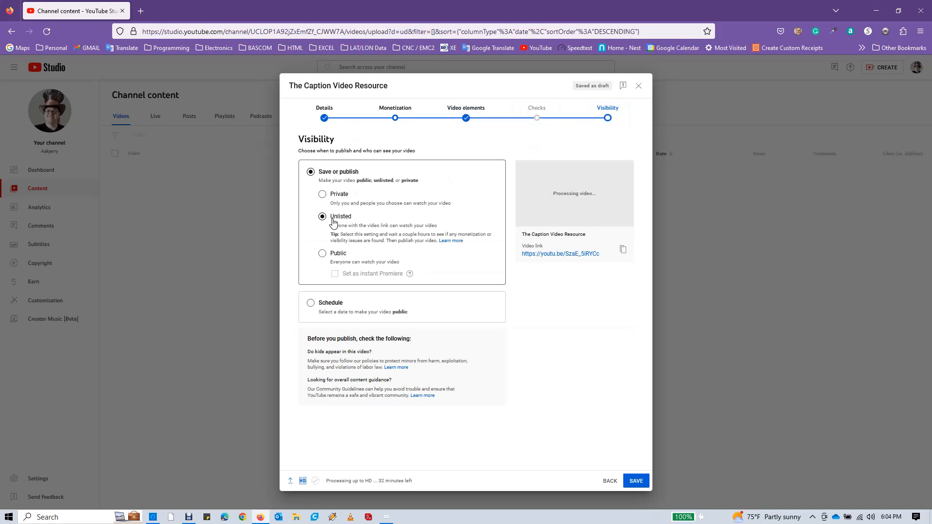
{"action": "left_click", "coordinate": [636, 482]}
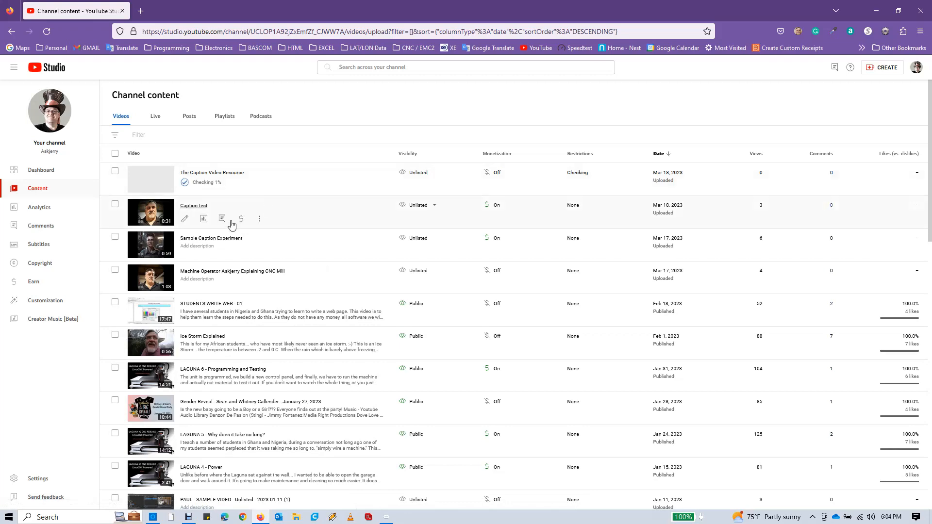
{"action": "scroll", "coordinate": [247, 322], "scroll_direction": "down", "scroll_amount": 1}
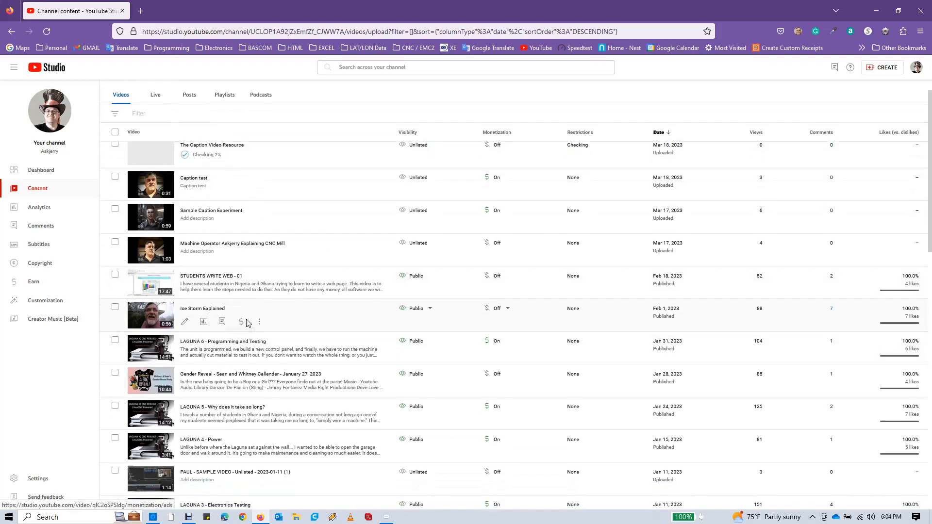
{"action": "scroll", "coordinate": [247, 323], "scroll_direction": "down", "scroll_amount": 10}
{"action": "scroll", "coordinate": [244, 324], "scroll_direction": "up", "scroll_amount": 12}
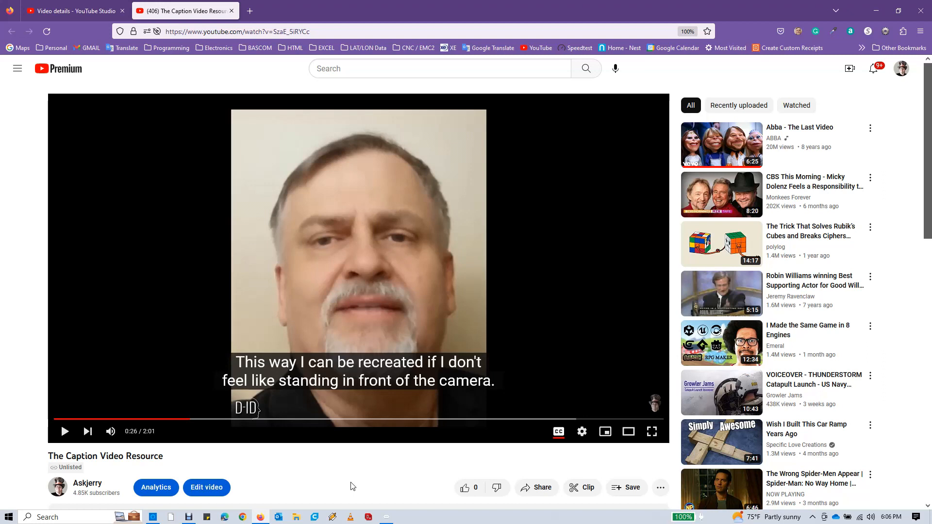
- Play the uploaded video on its watch page to check the caption position and color, and close the page
{"action": "left_click", "coordinate": [65, 432]}
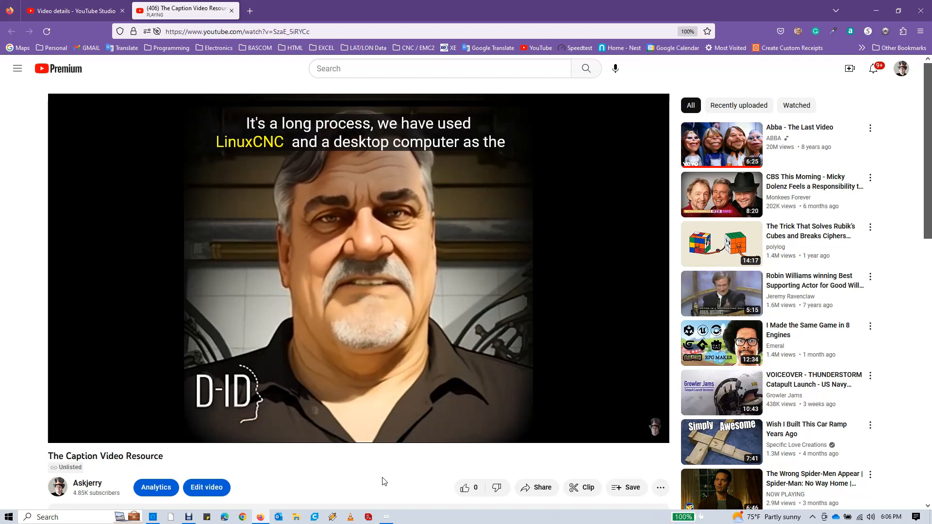
{"action": "left_click", "coordinate": [65, 432]}
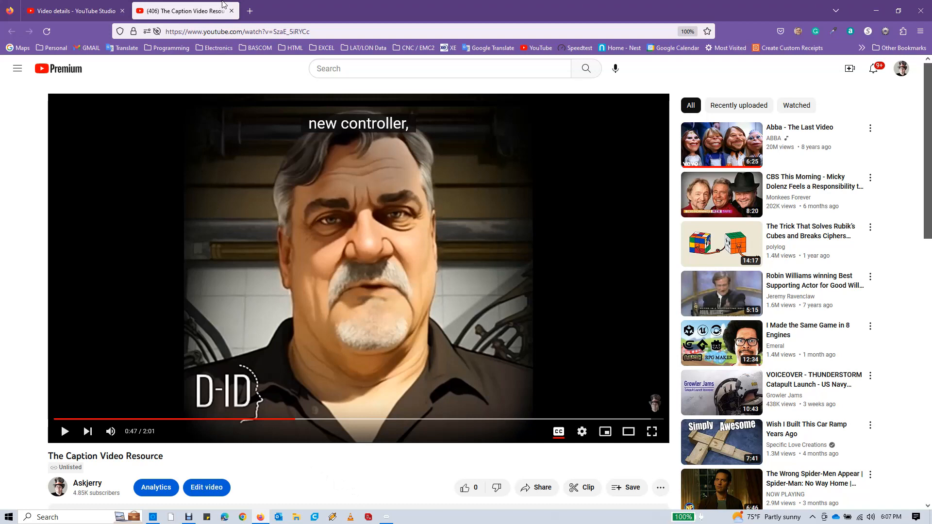
{"action": "left_click", "coordinate": [231, 11]}
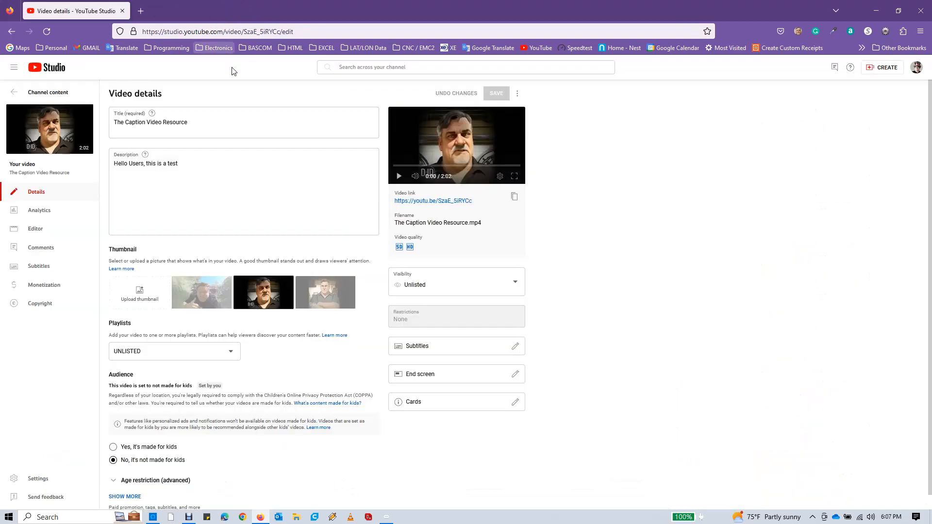
- Open the English (United States) subtitles of The Caption Video Resource for editing and clear all existing captions
{"action": "mouse_move", "coordinate": [57, 121]}
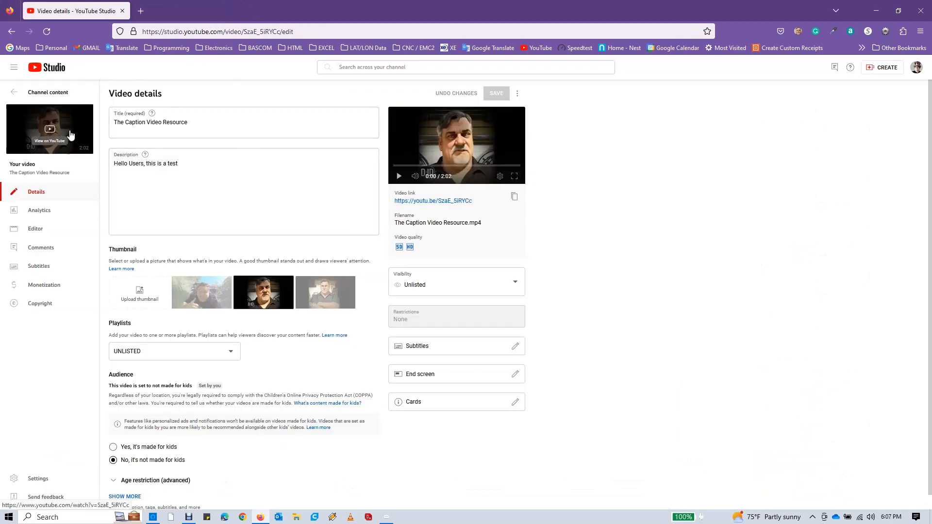
{"action": "left_click", "coordinate": [438, 351]}
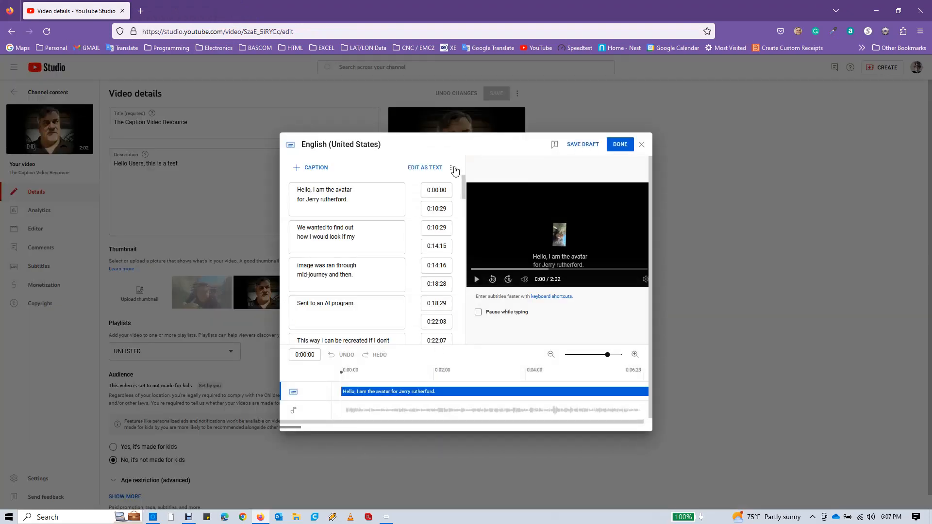
{"action": "left_click", "coordinate": [453, 168]}
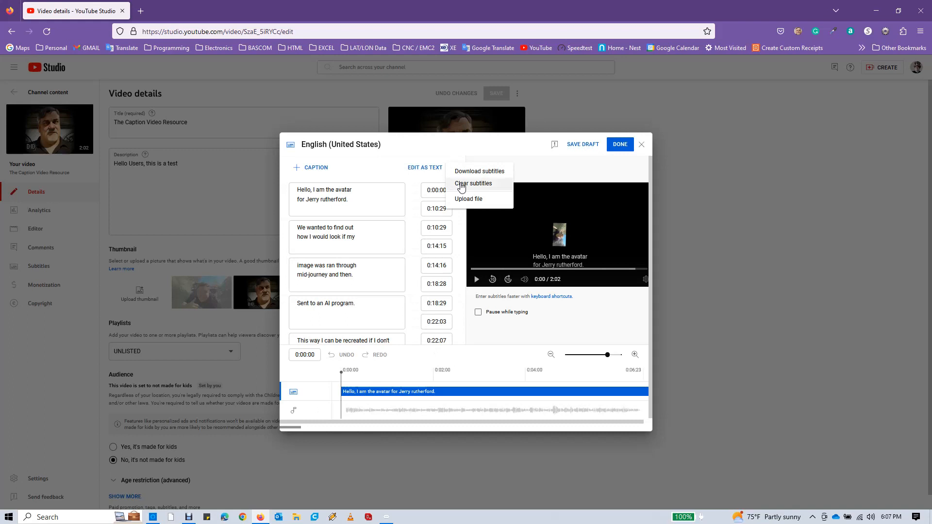
{"action": "left_click", "coordinate": [461, 184]}
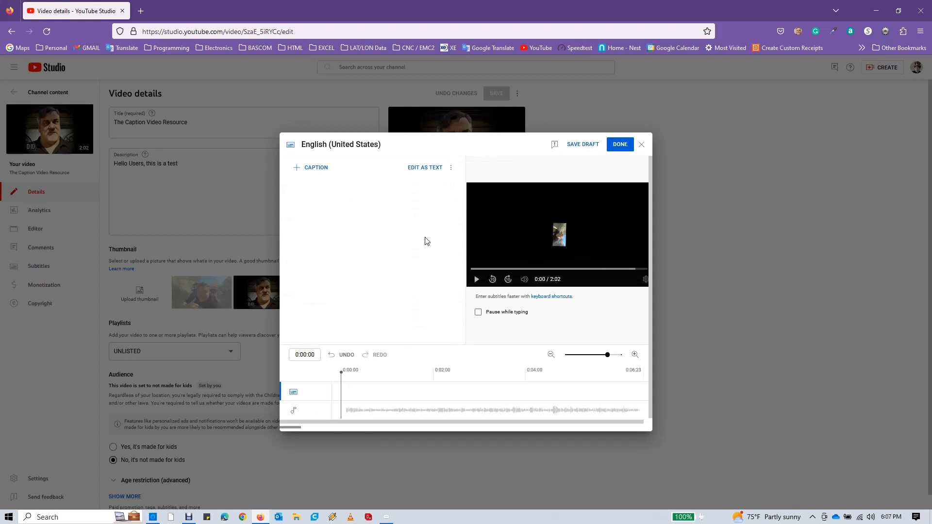
- Upload The Caption Video Resource.stl as a replacement subtitle file with timing and finish the subtitle edit
{"action": "left_click", "coordinate": [451, 168]}
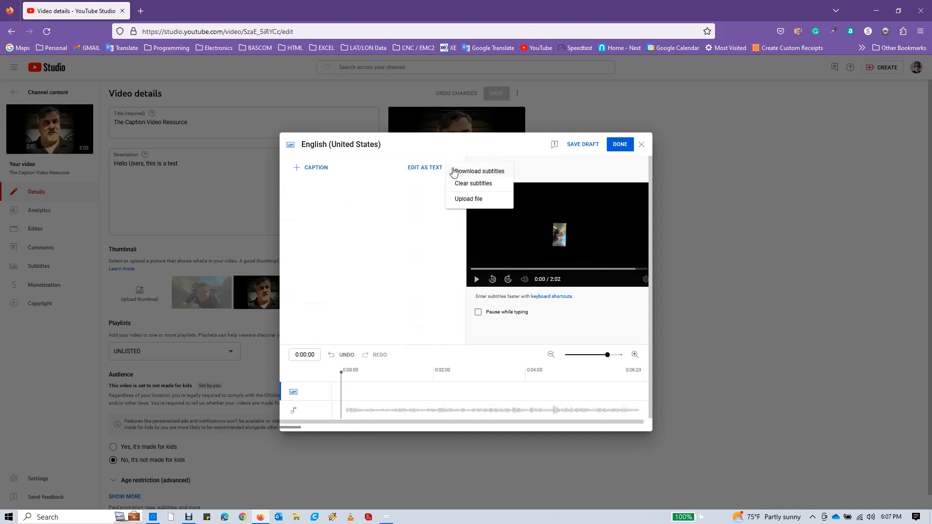
{"action": "left_click", "coordinate": [460, 200]}
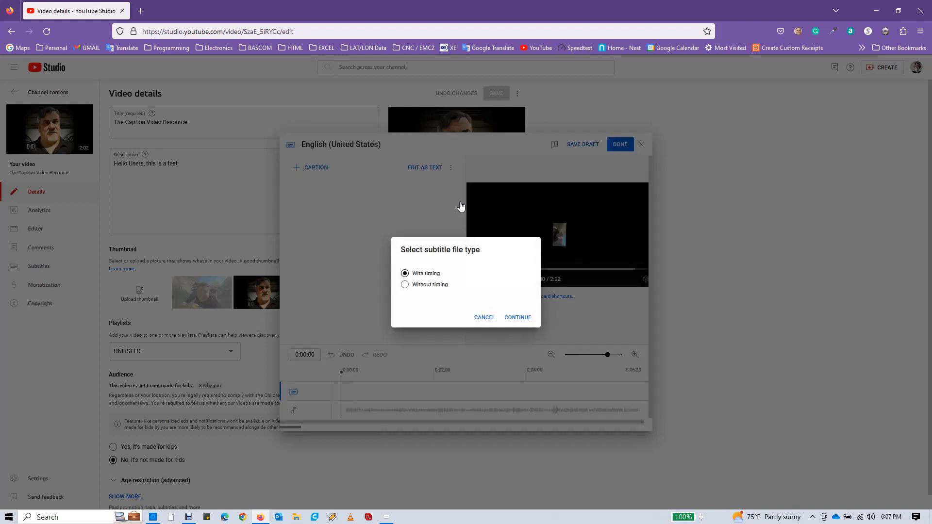
{"action": "left_click", "coordinate": [518, 319]}
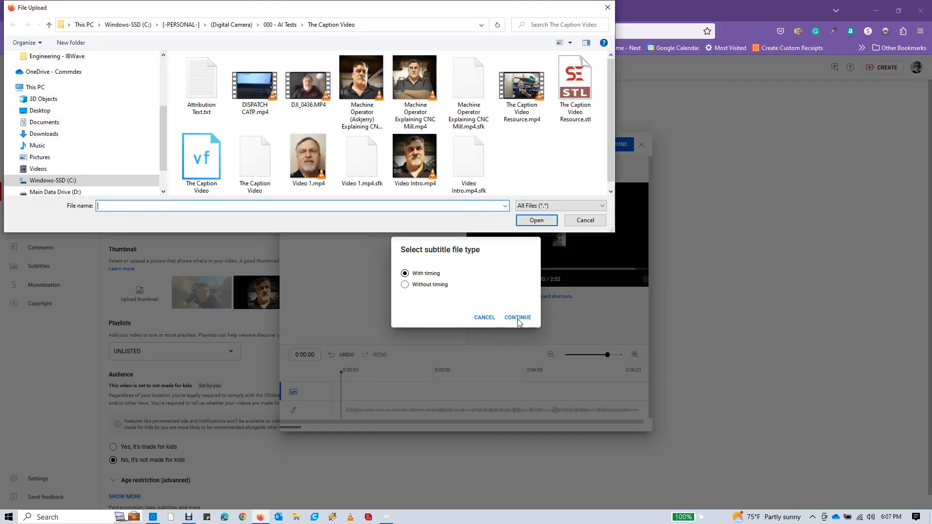
{"action": "left_click", "coordinate": [574, 94]}
{"action": "left_click", "coordinate": [536, 220]}
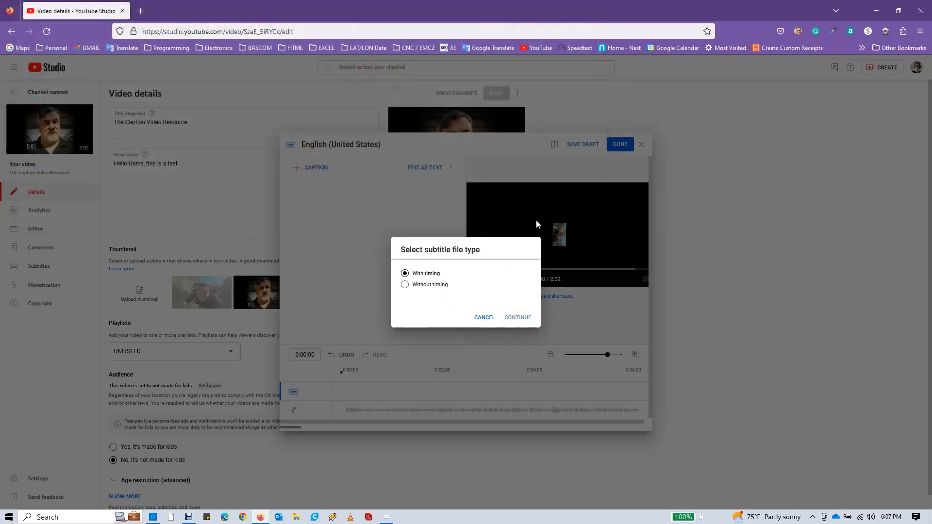
{"action": "left_click", "coordinate": [620, 147]}
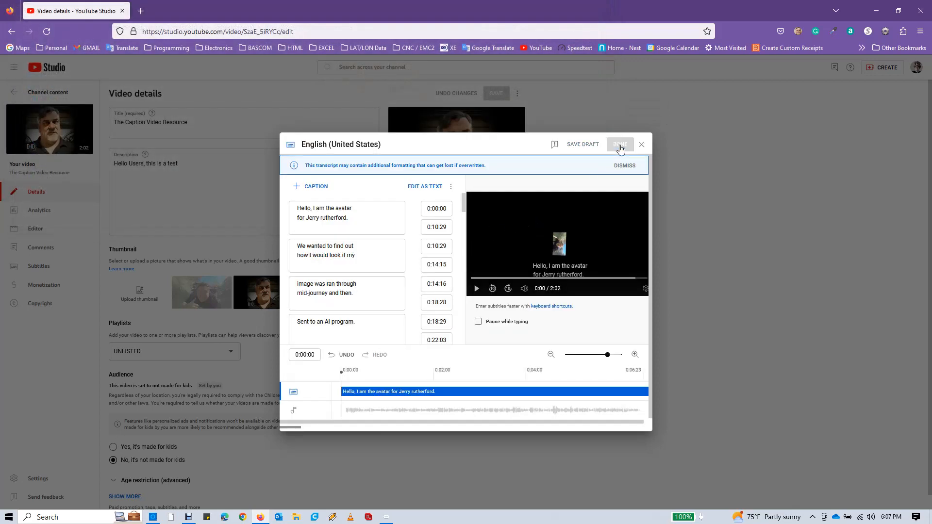